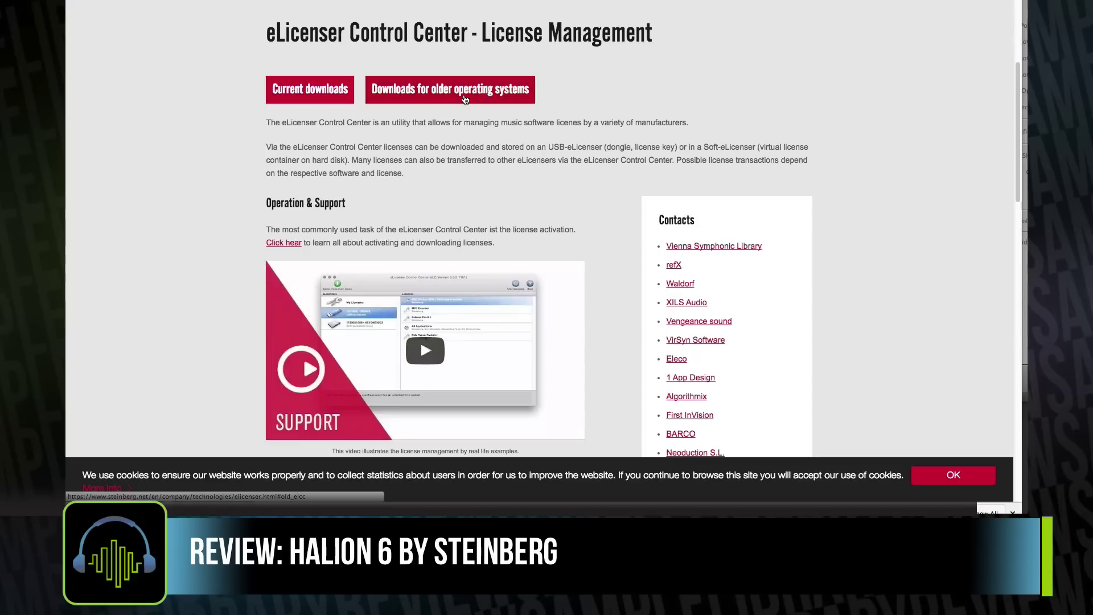
Scroll down the eLicenser Control Center license management page.
{"action": "scroll", "coordinate": [535, 285], "scroll_direction": "down", "scroll_amount": 10}
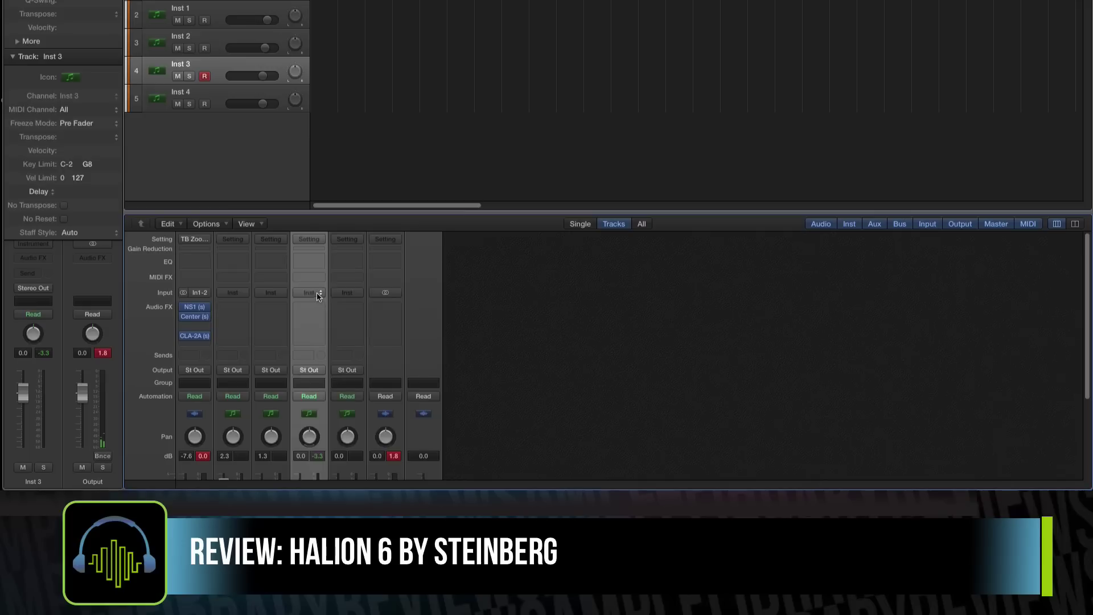
Insert AU Instruments > Steinberg > HALion 6 > Stereo into the Inst 3 channel's input slot.
{"action": "left_click", "coordinate": [317, 294]}
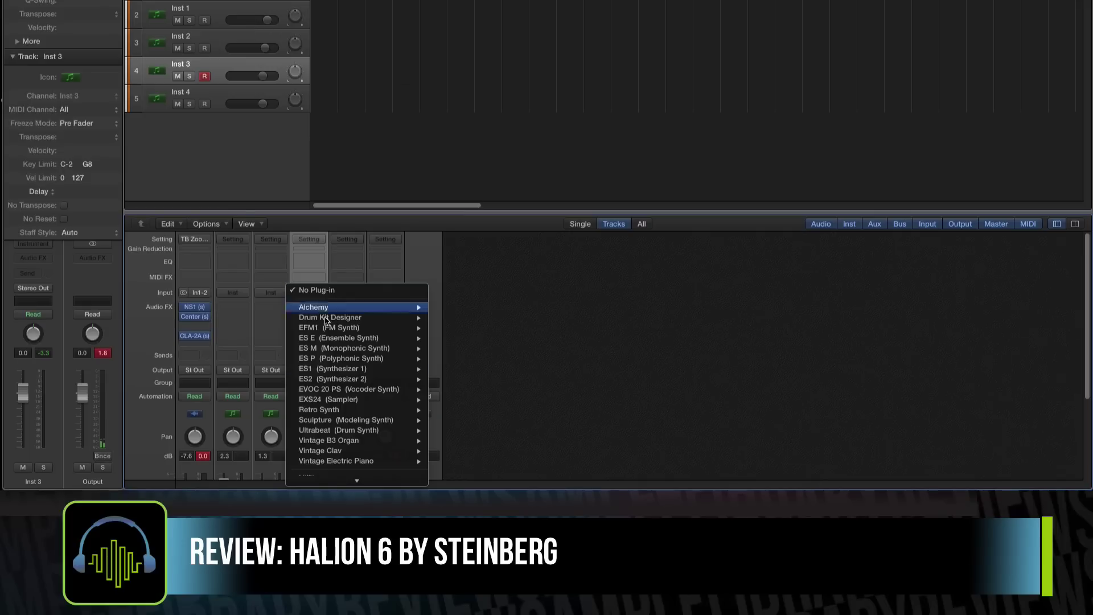
{"action": "mouse_move", "coordinate": [386, 470]}
{"action": "mouse_move", "coordinate": [477, 453]}
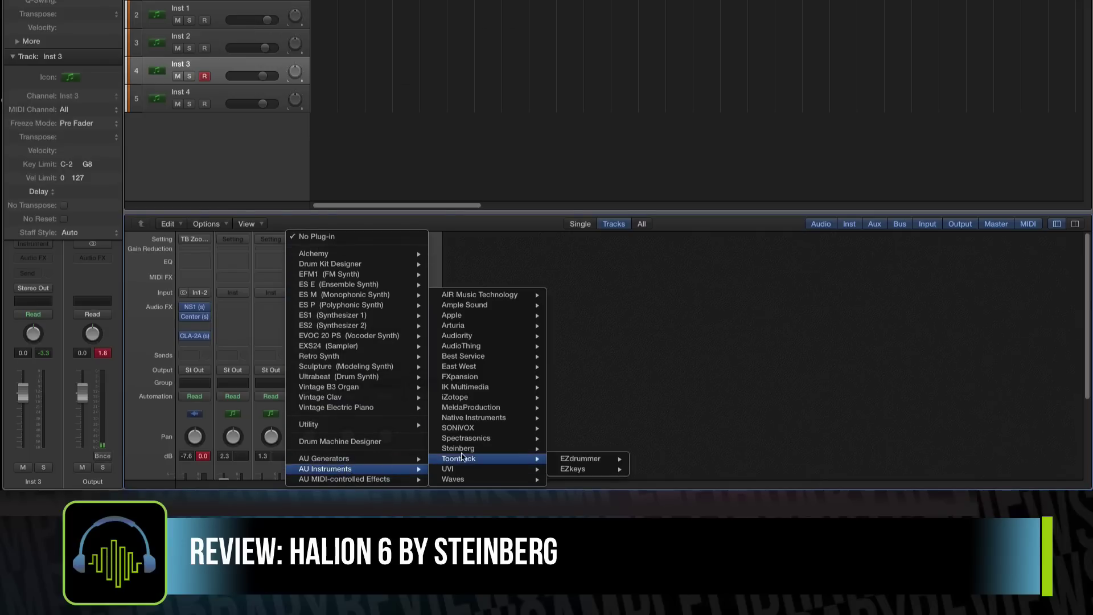
{"action": "mouse_move", "coordinate": [625, 449]}
{"action": "left_click", "coordinate": [666, 450]}
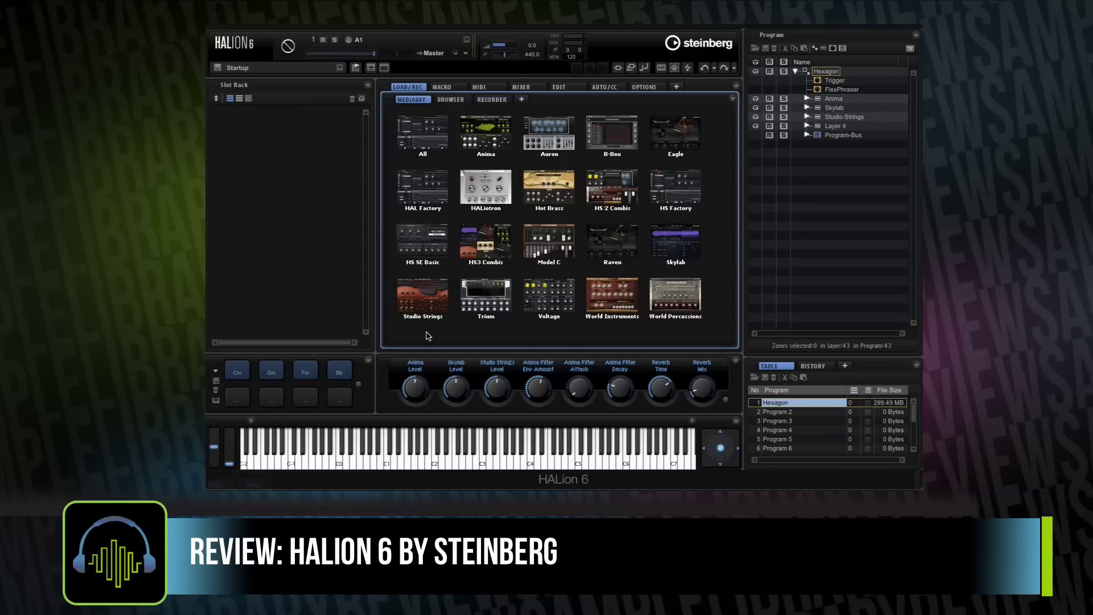
Load an Anima program, then give OSC2 the Analog Soft Octave R wavetable from Loop On.
{"action": "left_click", "coordinate": [483, 133]}
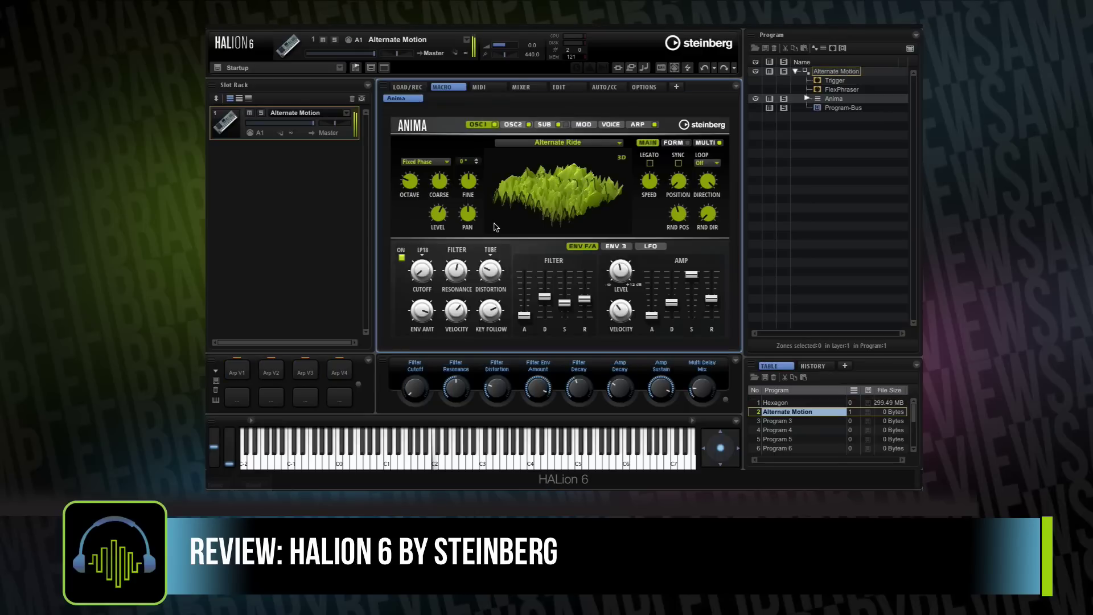
{"action": "left_click", "coordinate": [339, 115]}
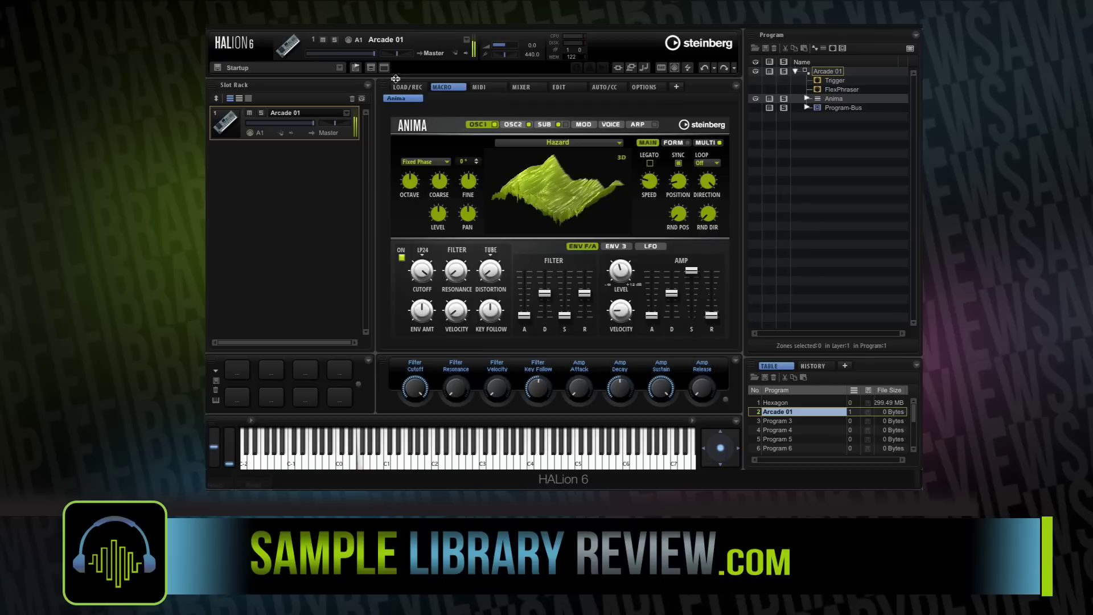
{"action": "left_click", "coordinate": [514, 125]}
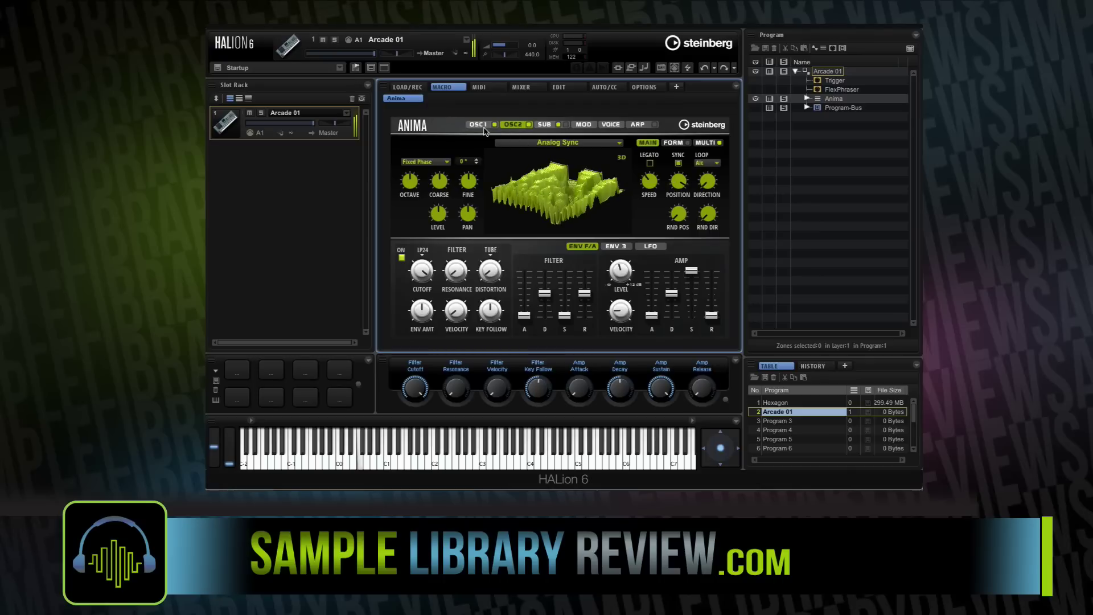
{"action": "left_click", "coordinate": [620, 143]}
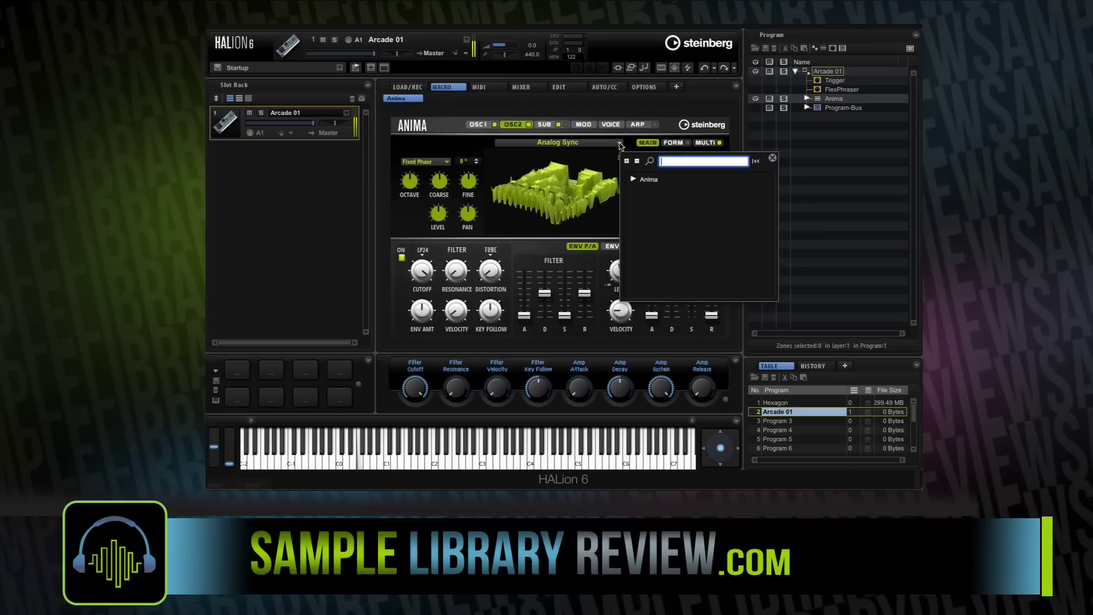
{"action": "left_click", "coordinate": [634, 180]}
{"action": "left_click", "coordinate": [645, 197]}
{"action": "double_click", "coordinate": [667, 262]}
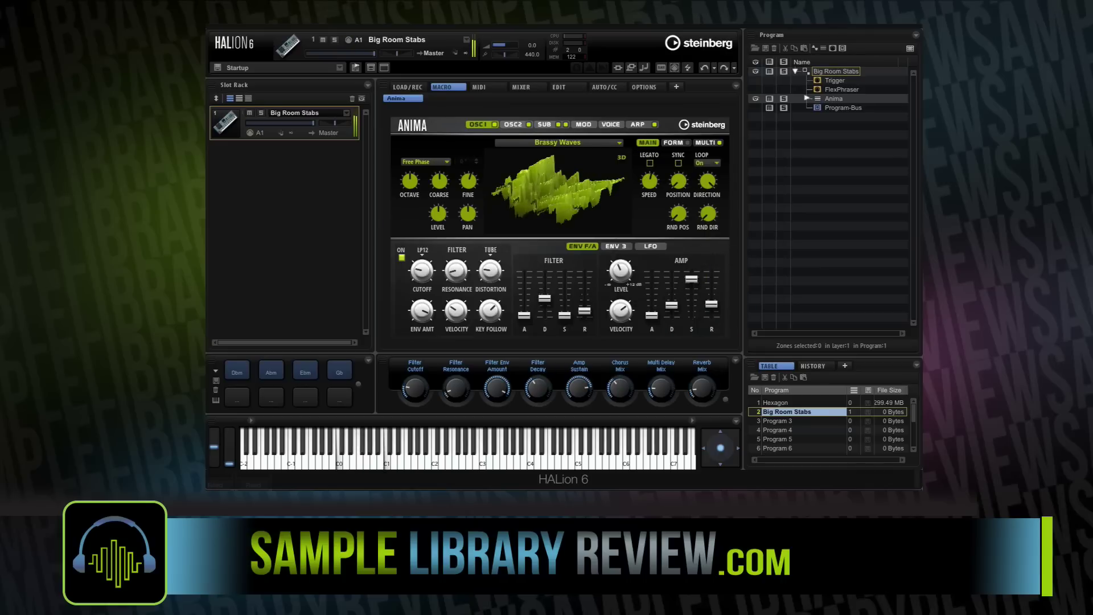
Set ARP velocities: steps 16–32 full, lower 18/20/22, disable 24, ramp 26–32.
{"action": "left_click", "coordinate": [638, 125]}
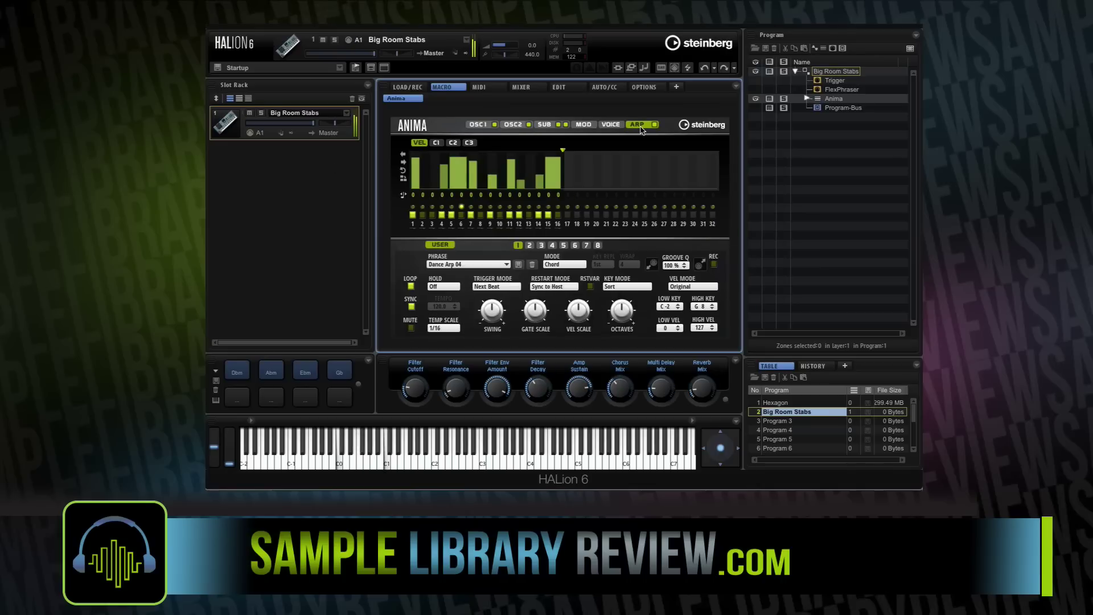
{"action": "left_click_drag", "start_coordinate": [562, 152], "coordinate": [716, 153]}
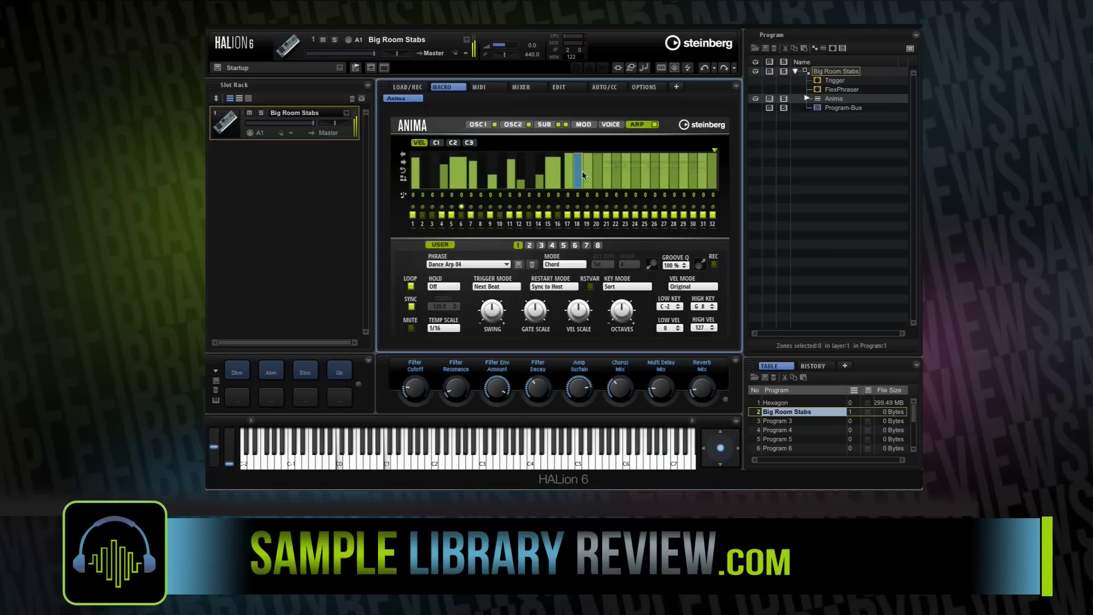
{"action": "left_click", "coordinate": [582, 184]}
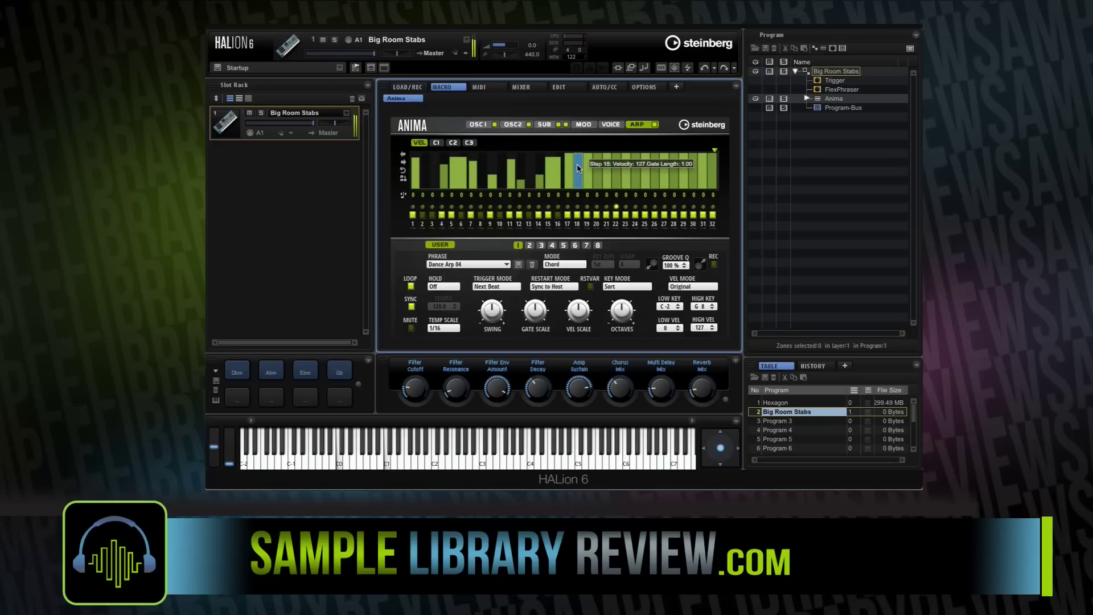
{"action": "left_click", "coordinate": [596, 177]}
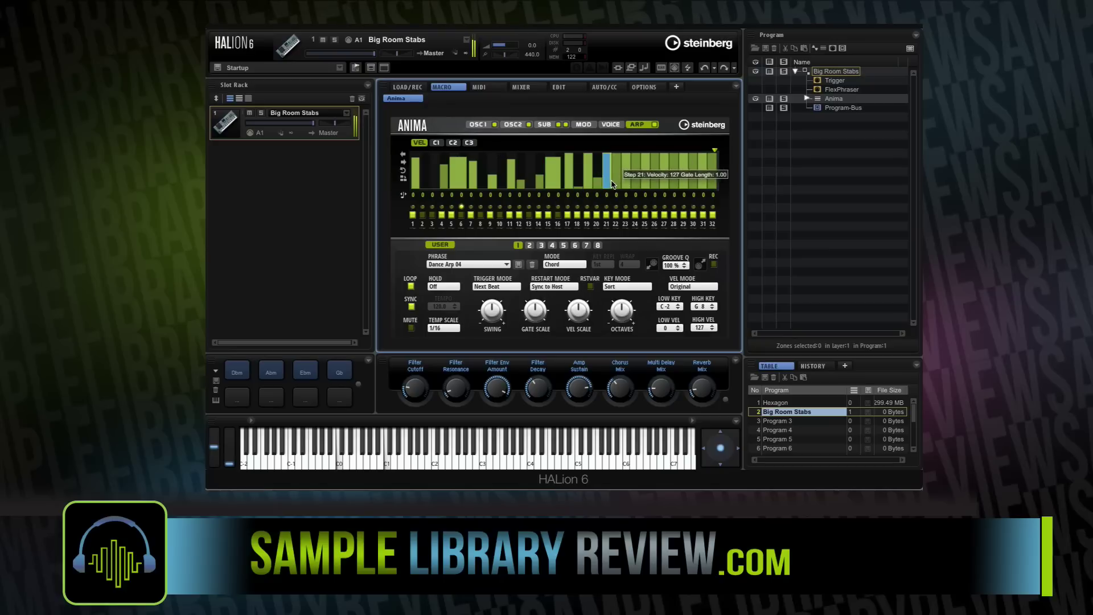
{"action": "left_click", "coordinate": [615, 180]}
{"action": "left_click", "coordinate": [636, 214]}
{"action": "left_click_drag", "start_coordinate": [654, 181], "coordinate": [726, 155]}
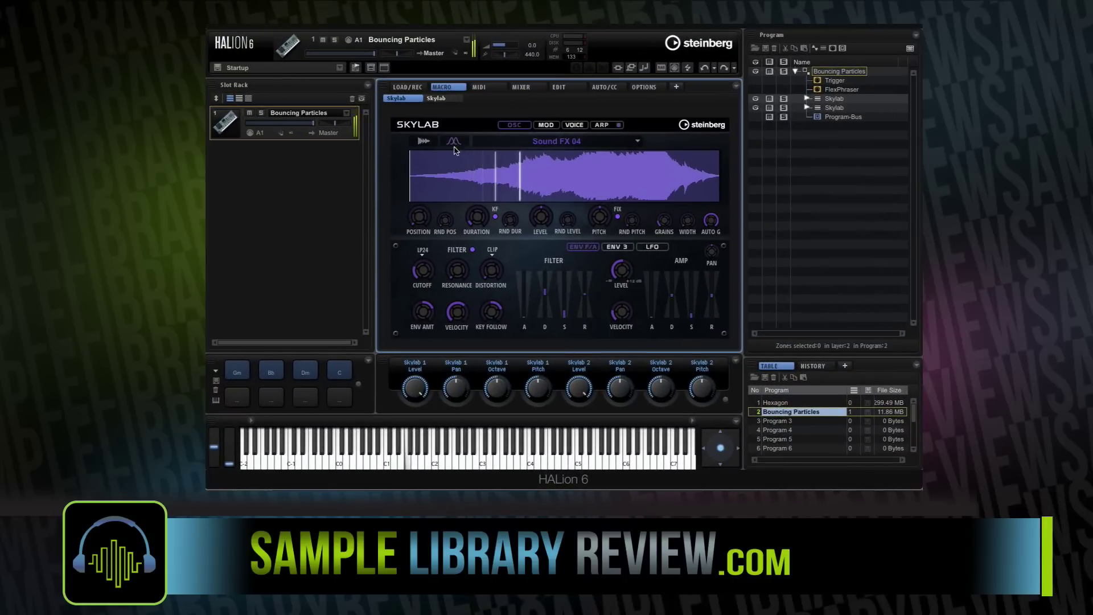
Set Skylab Position to 9.5% and Grains to 5, then load Texture Unknown.
{"action": "left_click_drag", "start_coordinate": [418, 219], "coordinate": [423, 178]}
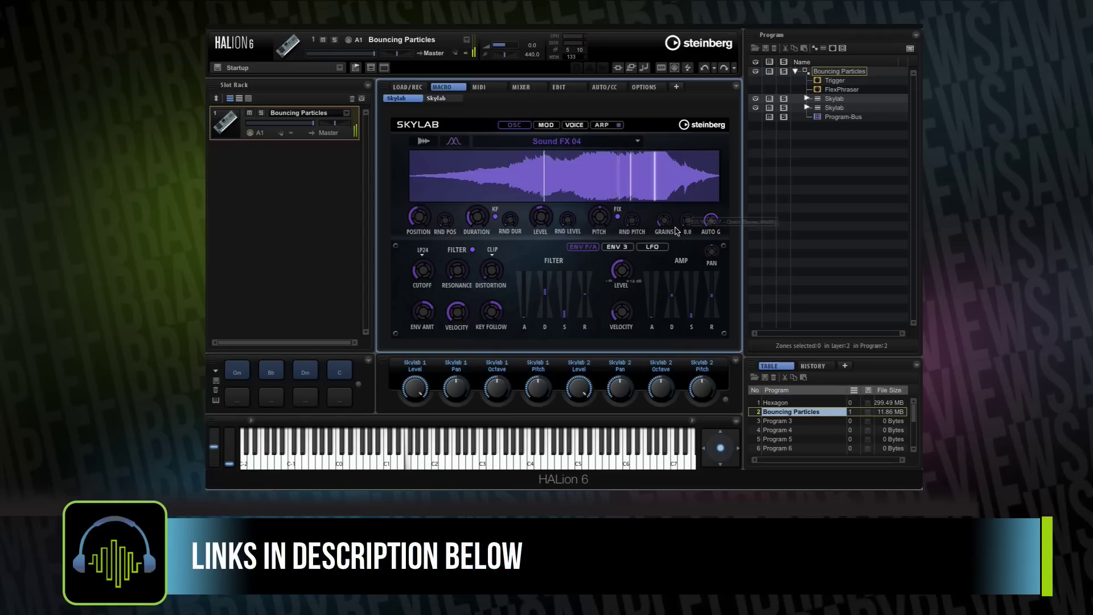
{"action": "left_click_drag", "start_coordinate": [669, 186], "coordinate": [670, 181]}
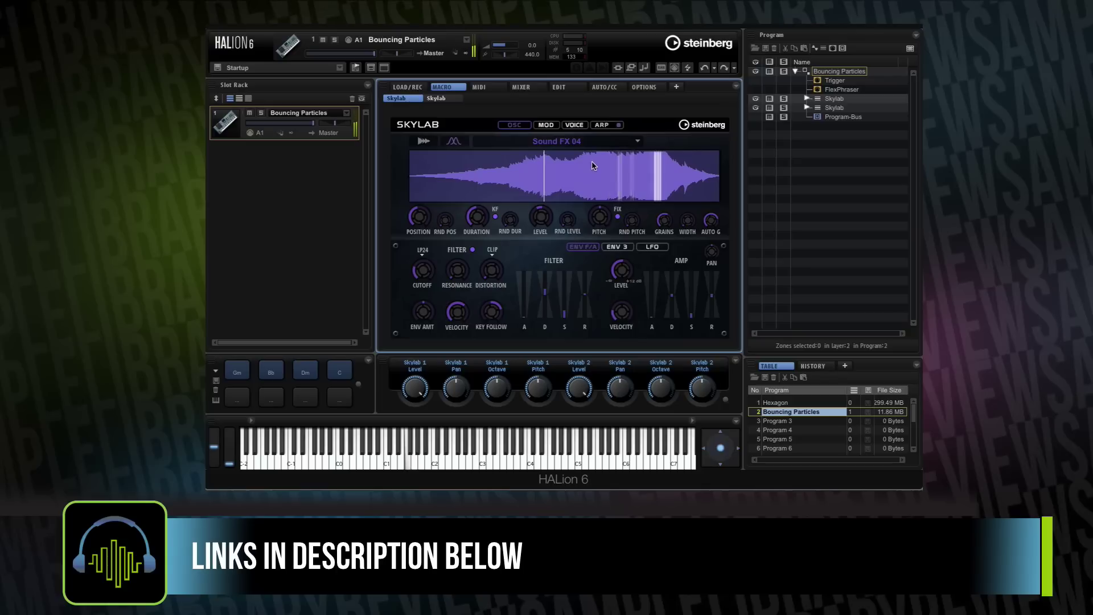
{"action": "left_click", "coordinate": [296, 113]}
{"action": "left_click", "coordinate": [330, 183]}
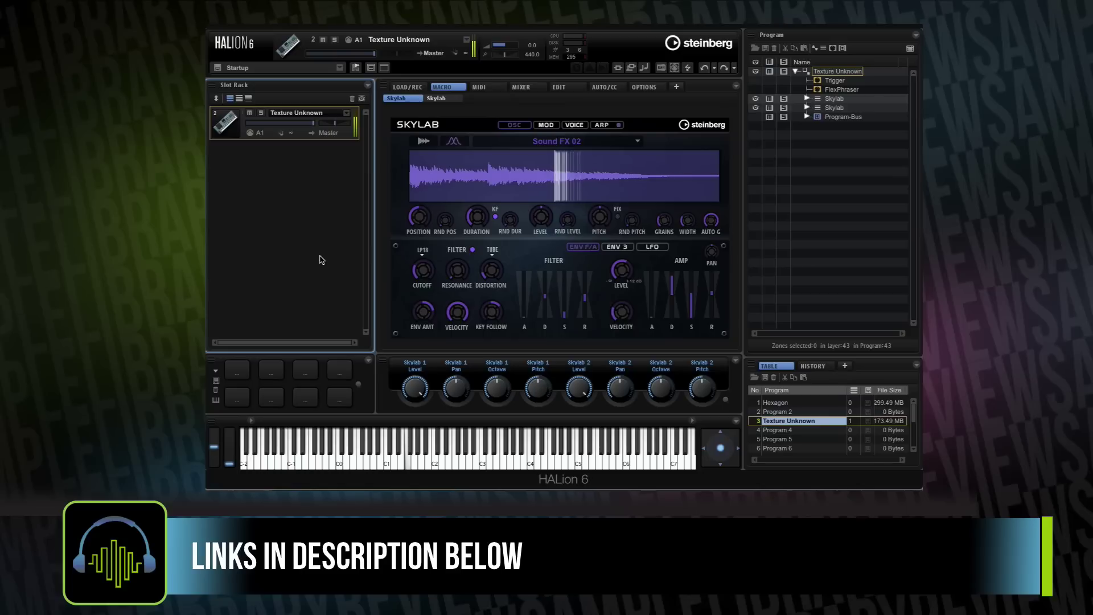
{"action": "left_click", "coordinate": [602, 125]}
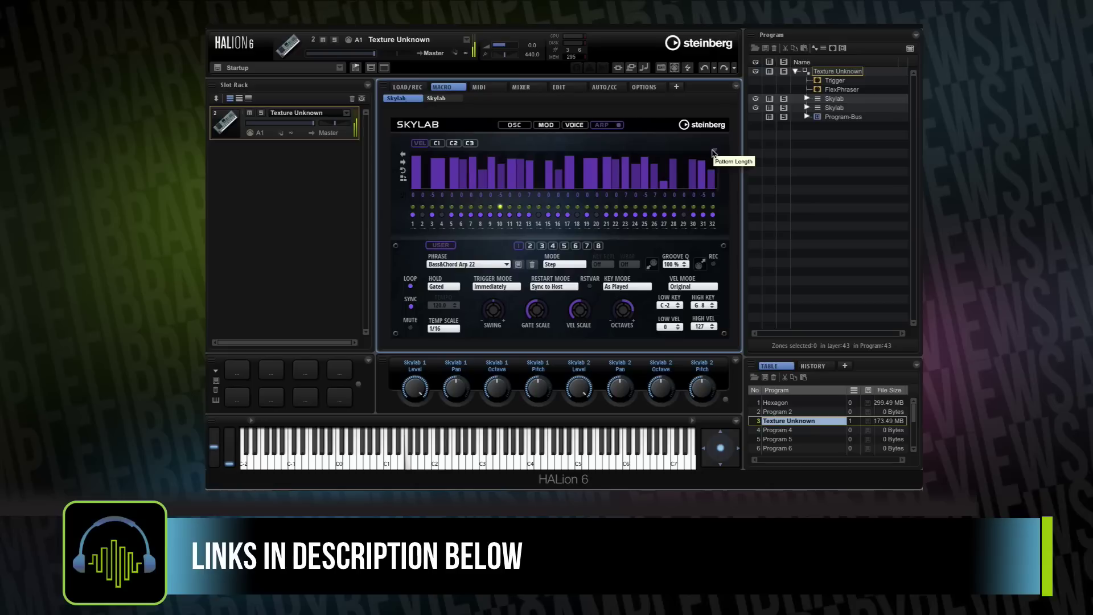
{"action": "left_click", "coordinate": [546, 125]}
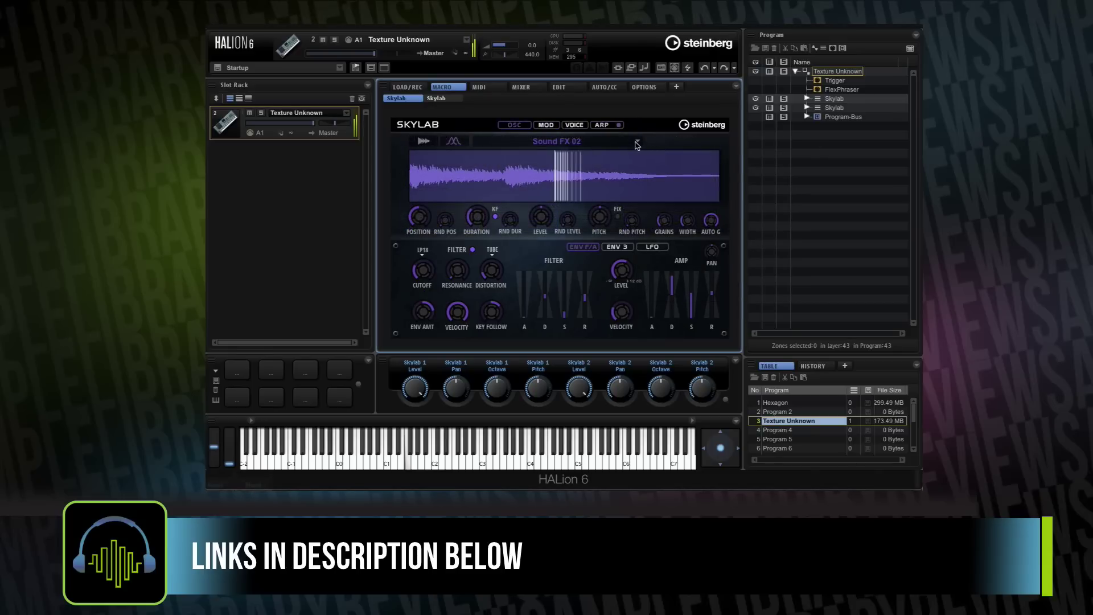
Audition the Cinematic Choir 01 and Cinematic Percussion 01 samples on the Skylab layer.
{"action": "left_click", "coordinate": [637, 142]}
{"action": "left_click", "coordinate": [650, 187]}
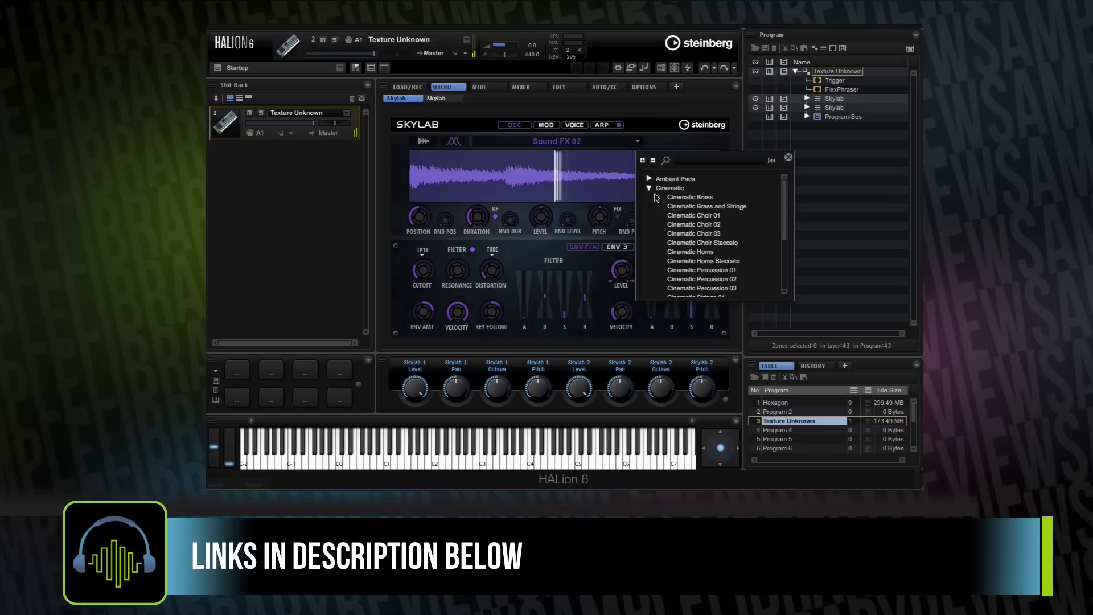
{"action": "double_click", "coordinate": [691, 216]}
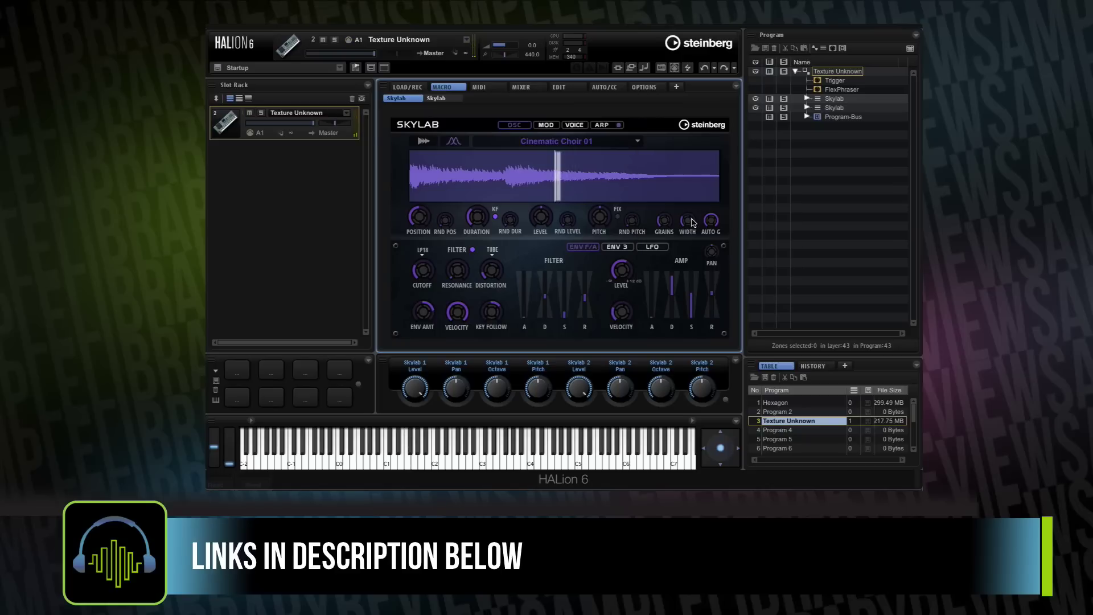
{"action": "left_click", "coordinate": [638, 144]}
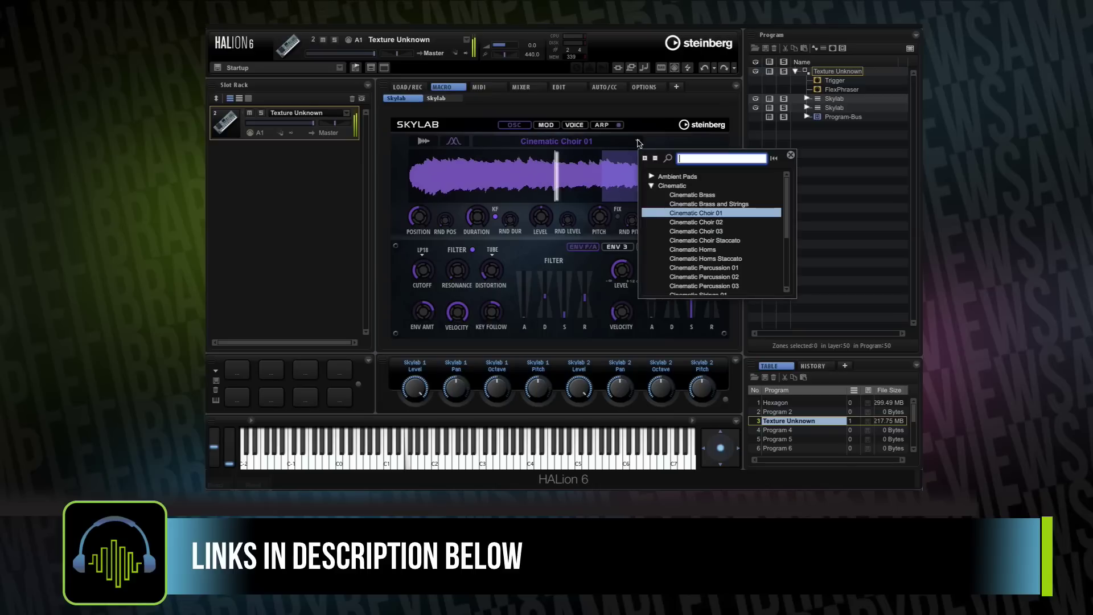
{"action": "double_click", "coordinate": [704, 267]}
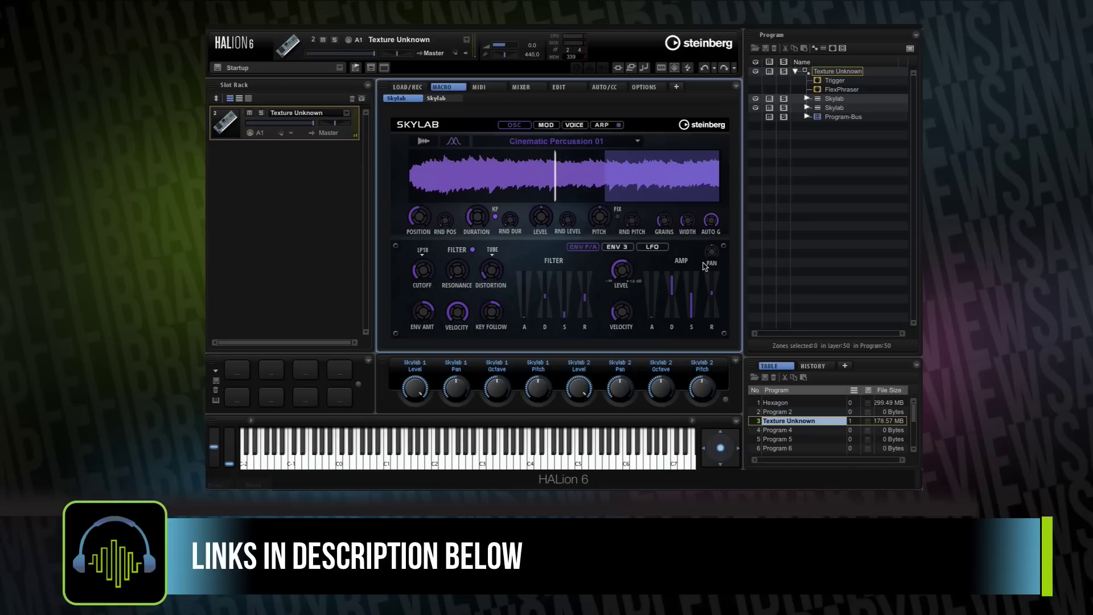
Load the Ambient Pad 06 sample and set the grain Position to 34%.
{"action": "left_click", "coordinate": [638, 144]}
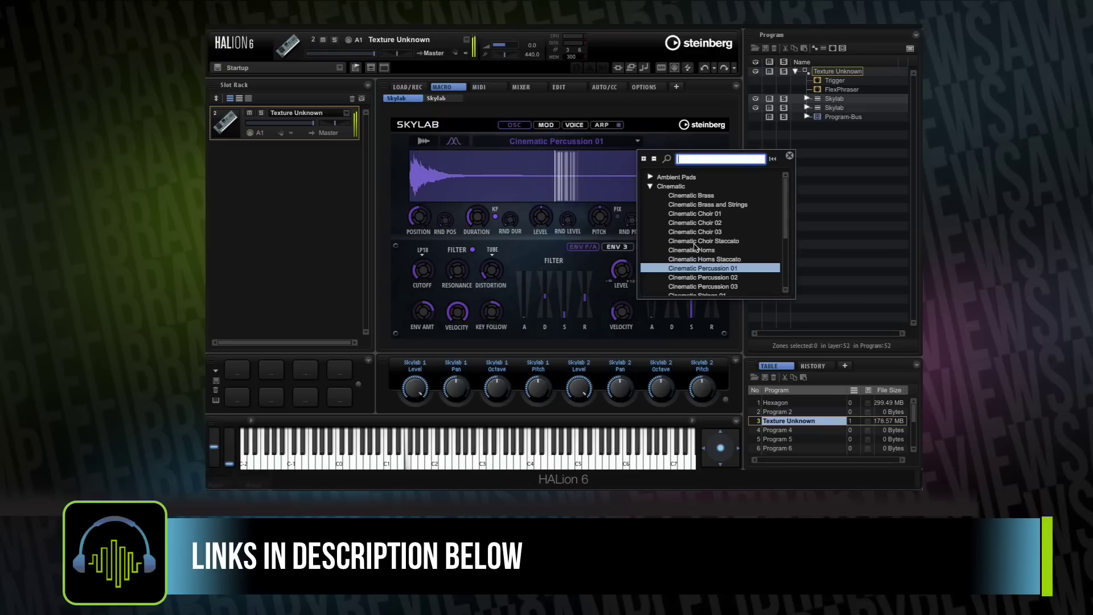
{"action": "left_click", "coordinate": [650, 177]}
{"action": "double_click", "coordinate": [690, 232]}
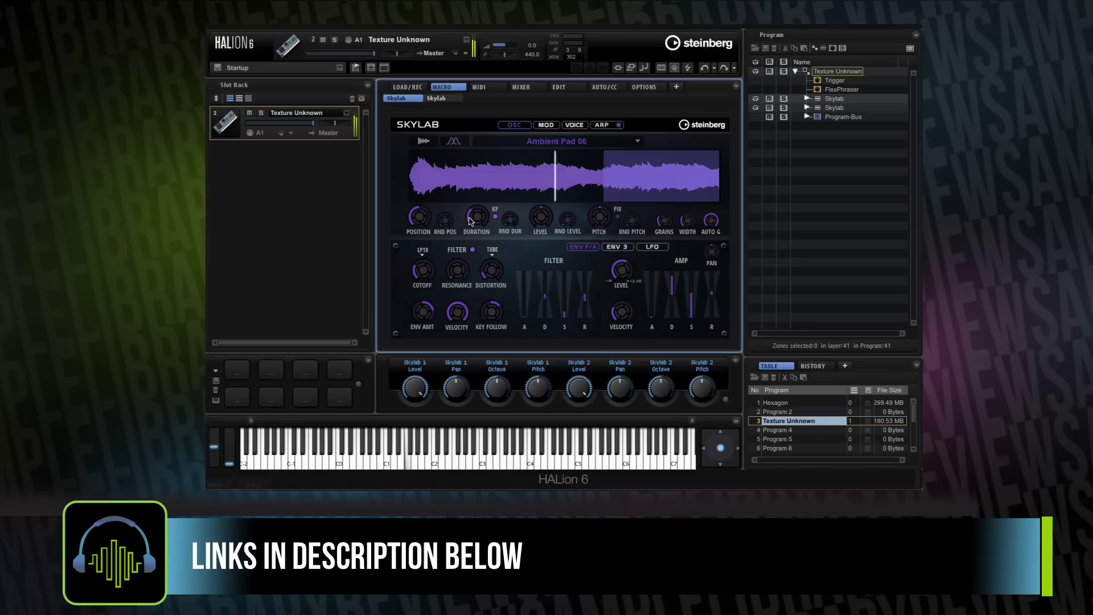
{"action": "left_click_drag", "start_coordinate": [418, 218], "coordinate": [425, 251]}
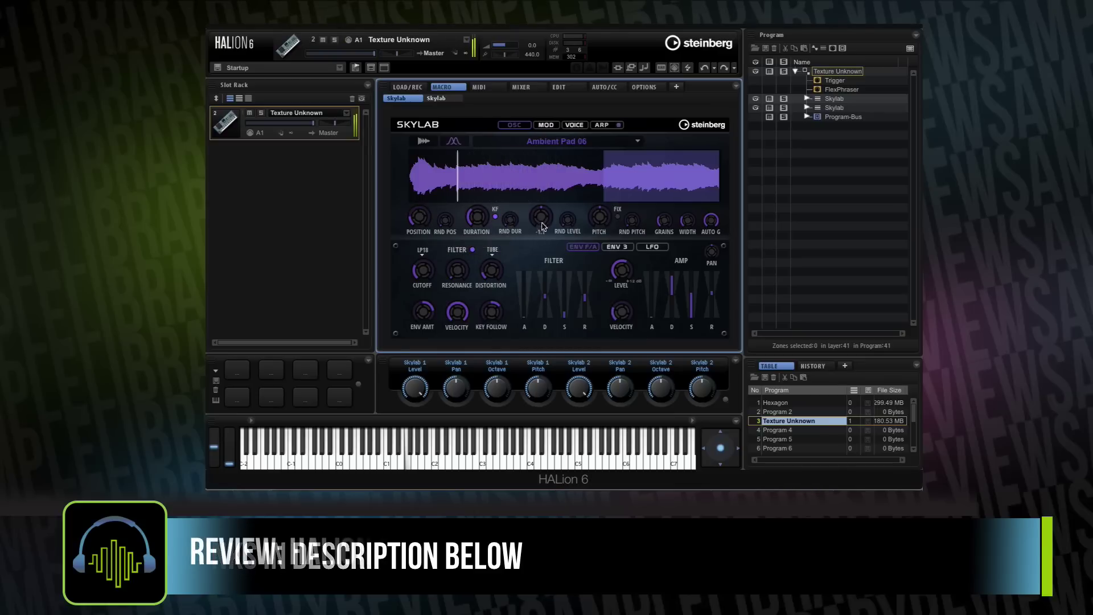
{"action": "mouse_move", "coordinate": [424, 275]}
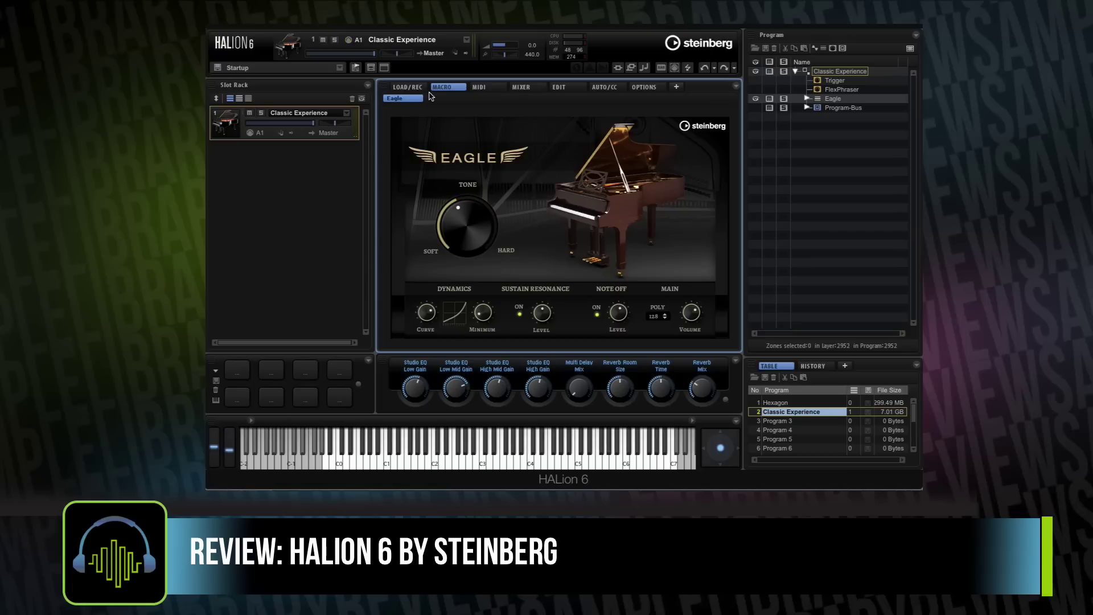
Load the Rave Hard program from the LOAD/REC list and return to the MACRO page.
{"action": "left_click", "coordinate": [408, 87]}
{"action": "double_click", "coordinate": [461, 321]}
{"action": "left_click", "coordinate": [443, 87]}
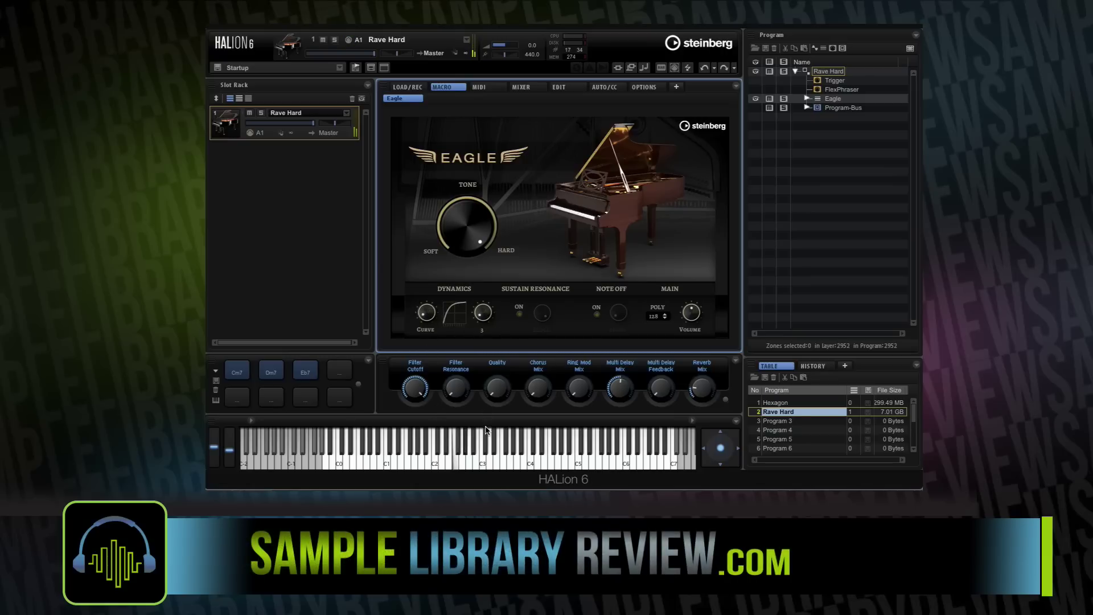
Enable Sustain Resonance, adjust Ring Mod Mix, raise Reverb Mix and Quality, turn Tone toward Soft.
{"action": "mouse_move", "coordinate": [427, 303]}
{"action": "left_click", "coordinate": [519, 314]}
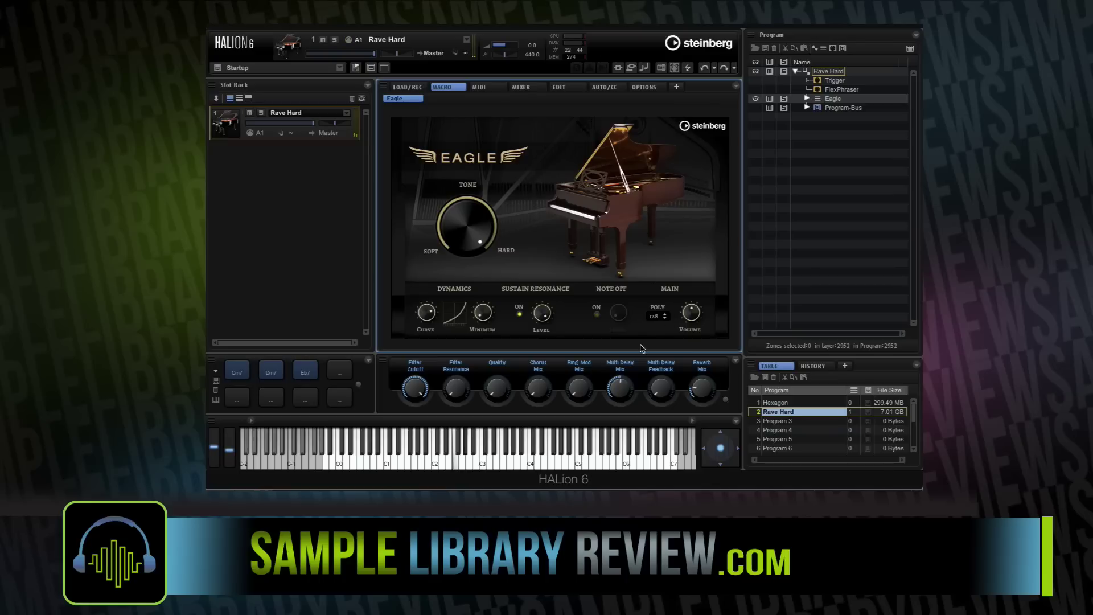
{"action": "left_click_drag", "start_coordinate": [579, 391], "coordinate": [583, 322]}
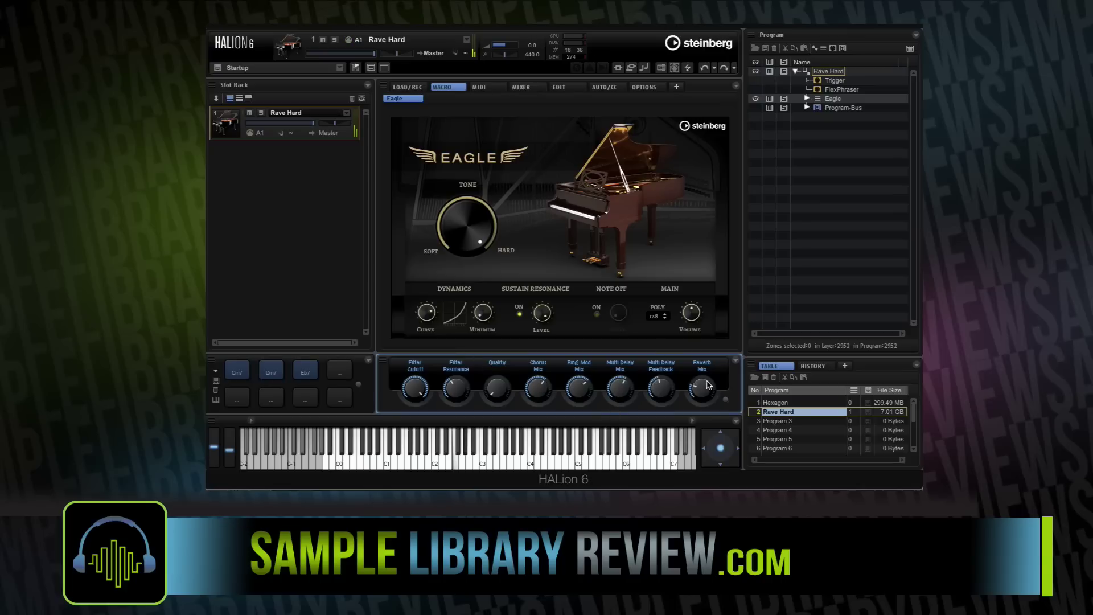
{"action": "left_click_drag", "start_coordinate": [709, 386], "coordinate": [710, 354]}
{"action": "left_click_drag", "start_coordinate": [497, 394], "coordinate": [472, 387]}
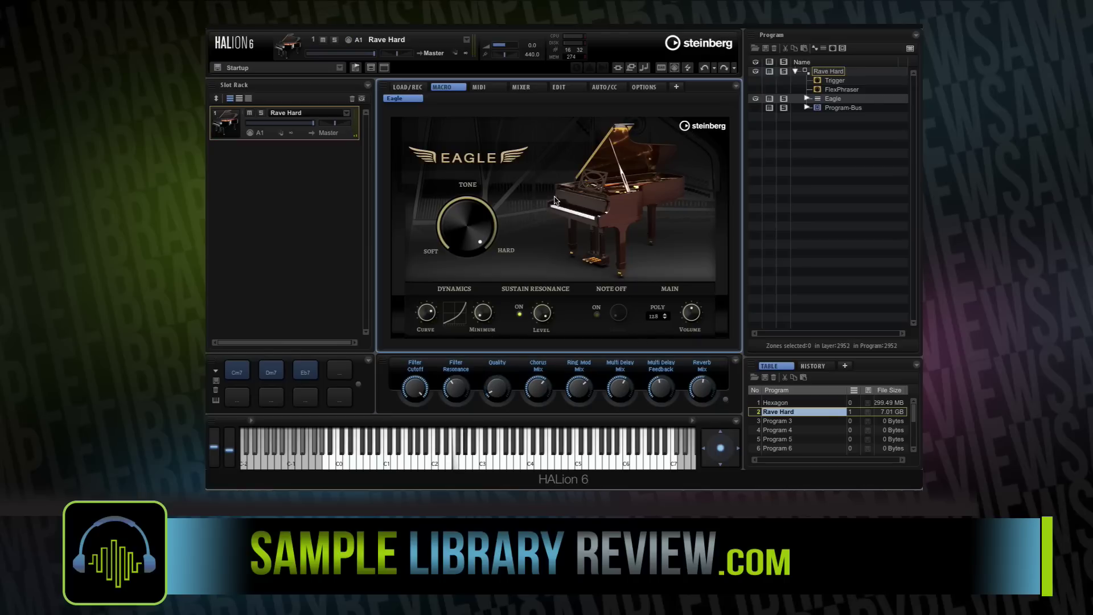
{"action": "left_click_drag", "start_coordinate": [483, 227], "coordinate": [481, 319]}
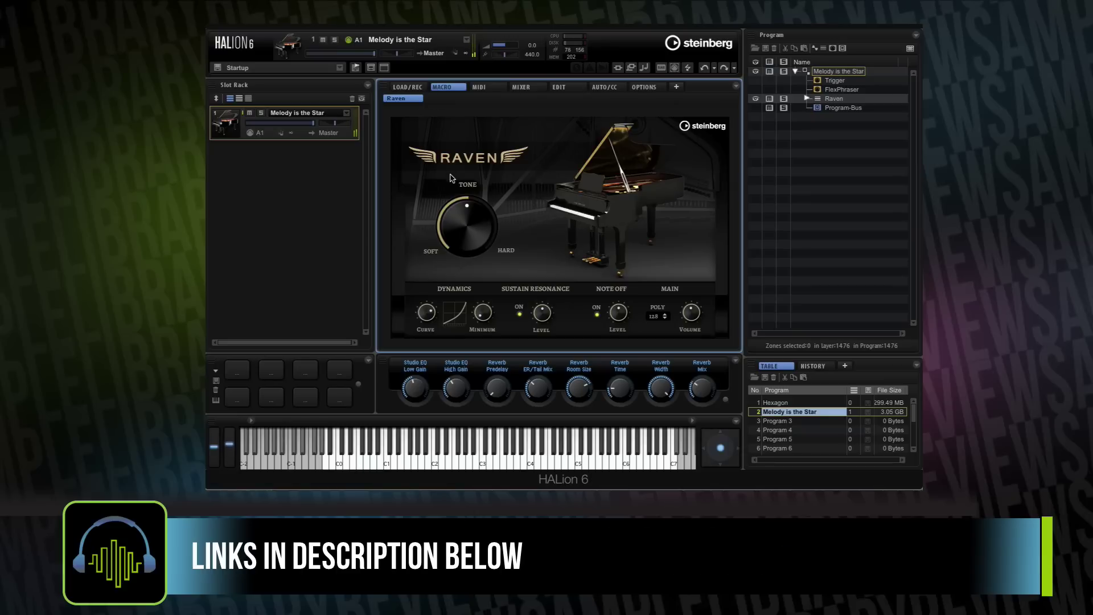
Turn the Raven piano's Tone knob down toward Soft, then back up toward Hard.
{"action": "left_click_drag", "start_coordinate": [467, 214], "coordinate": [460, 297]}
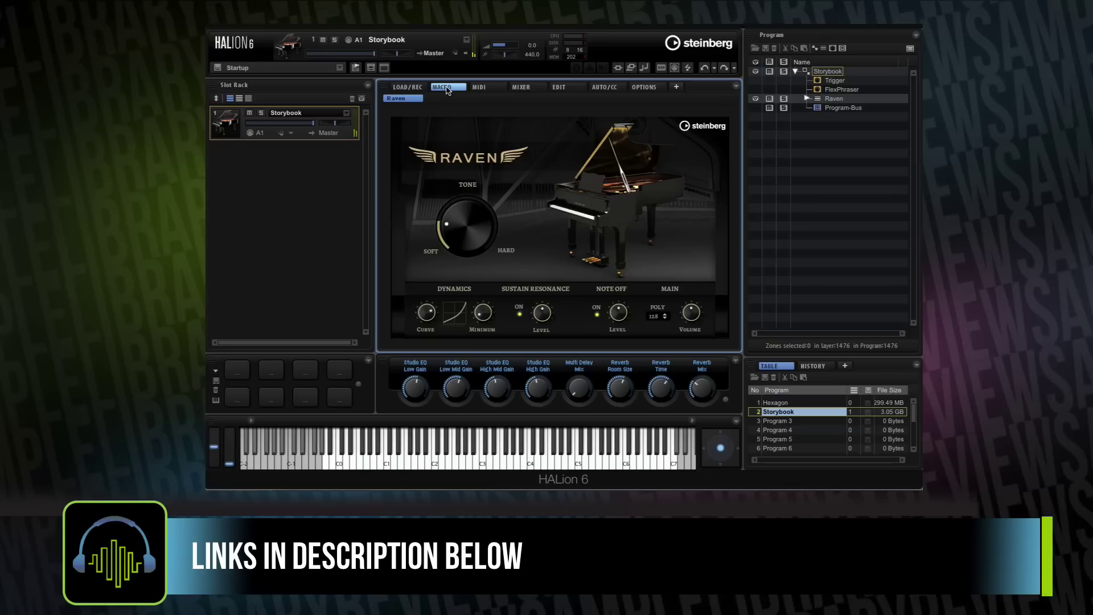
{"action": "left_click_drag", "start_coordinate": [477, 224], "coordinate": [478, 175]}
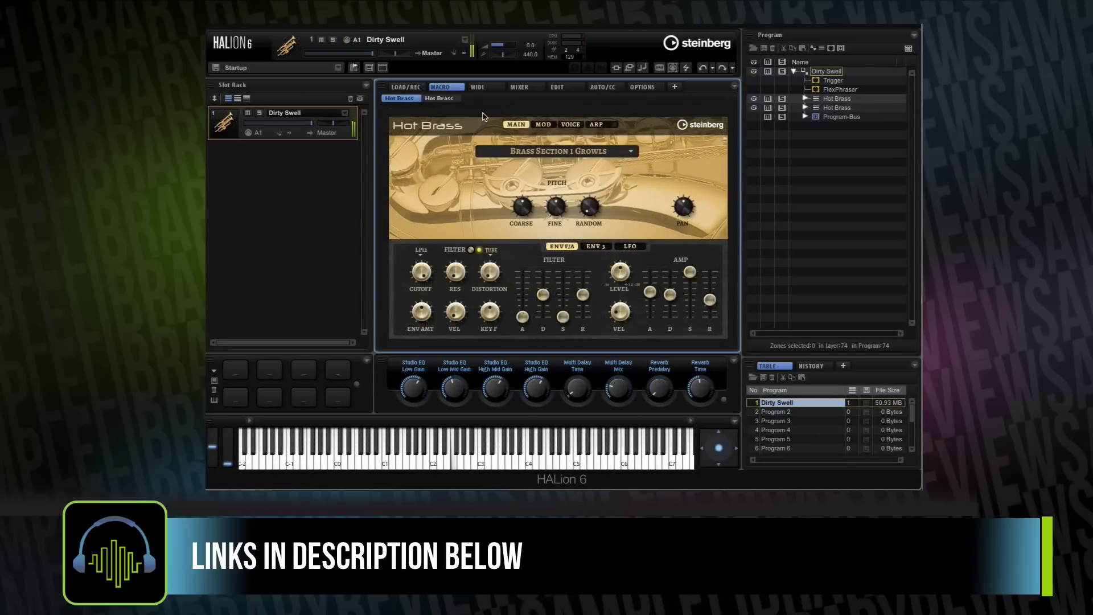
Load the Double Blow Hot Brass program and view its second, third and fourth layers.
{"action": "left_click", "coordinate": [414, 88]}
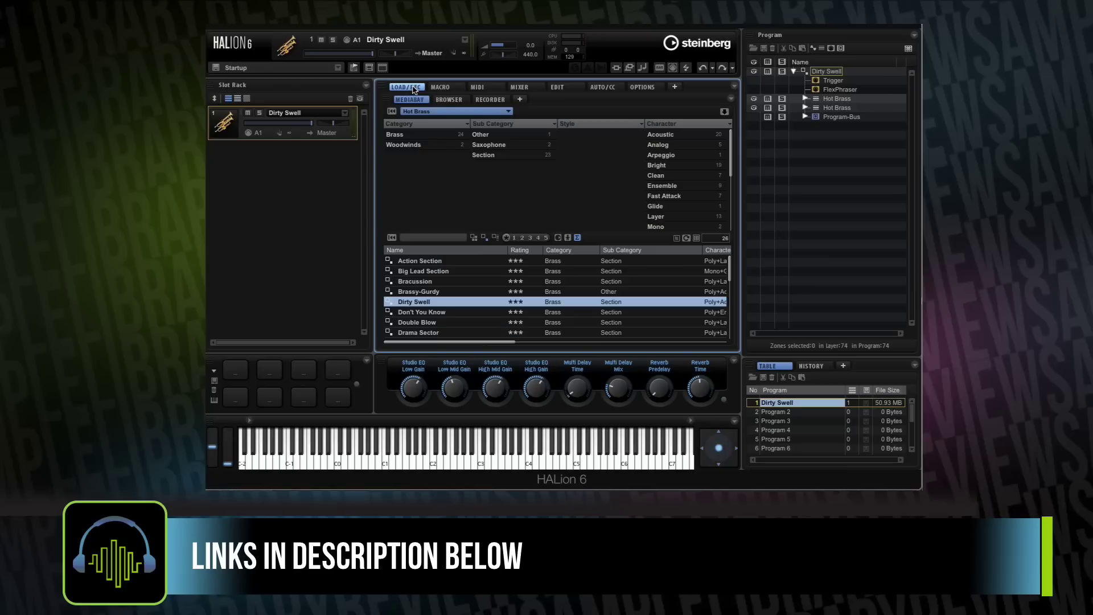
{"action": "double_click", "coordinate": [433, 322]}
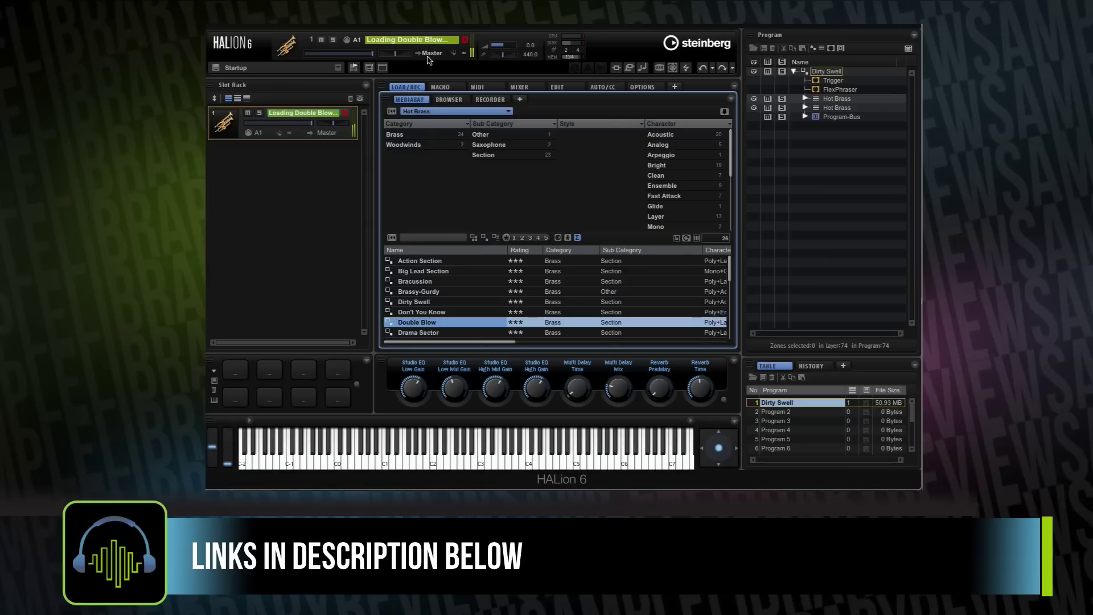
{"action": "left_click", "coordinate": [446, 88]}
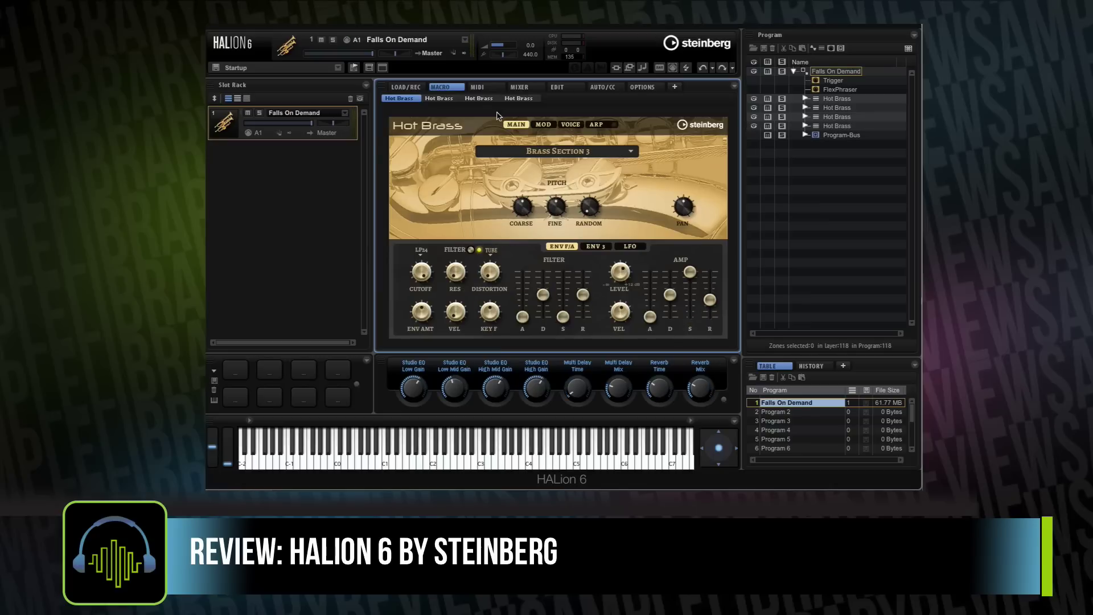
{"action": "left_click", "coordinate": [439, 99]}
{"action": "left_click", "coordinate": [479, 98]}
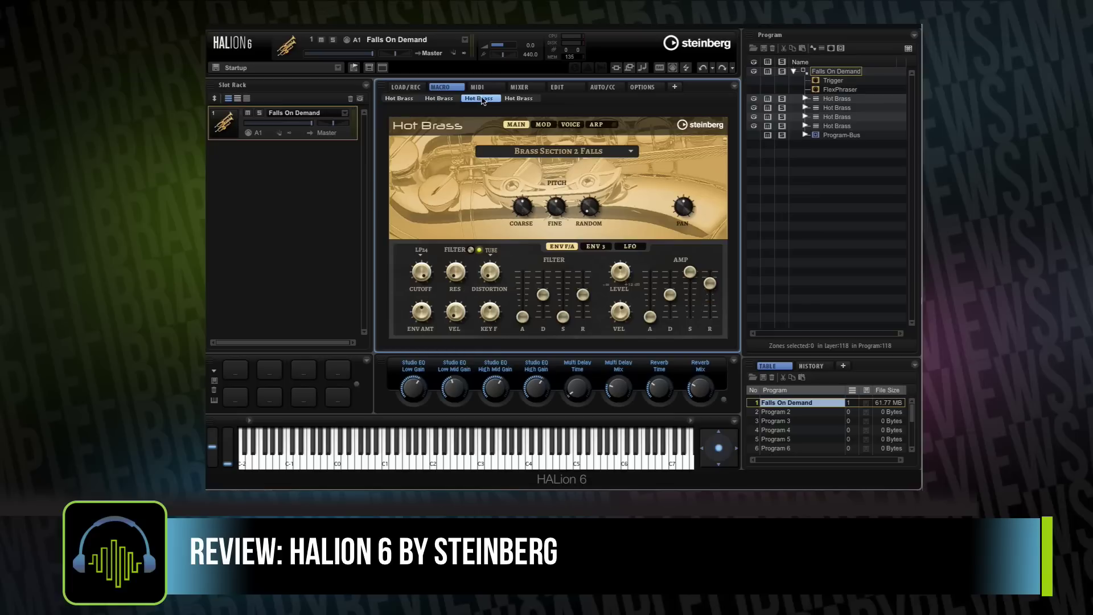
{"action": "left_click", "coordinate": [520, 98]}
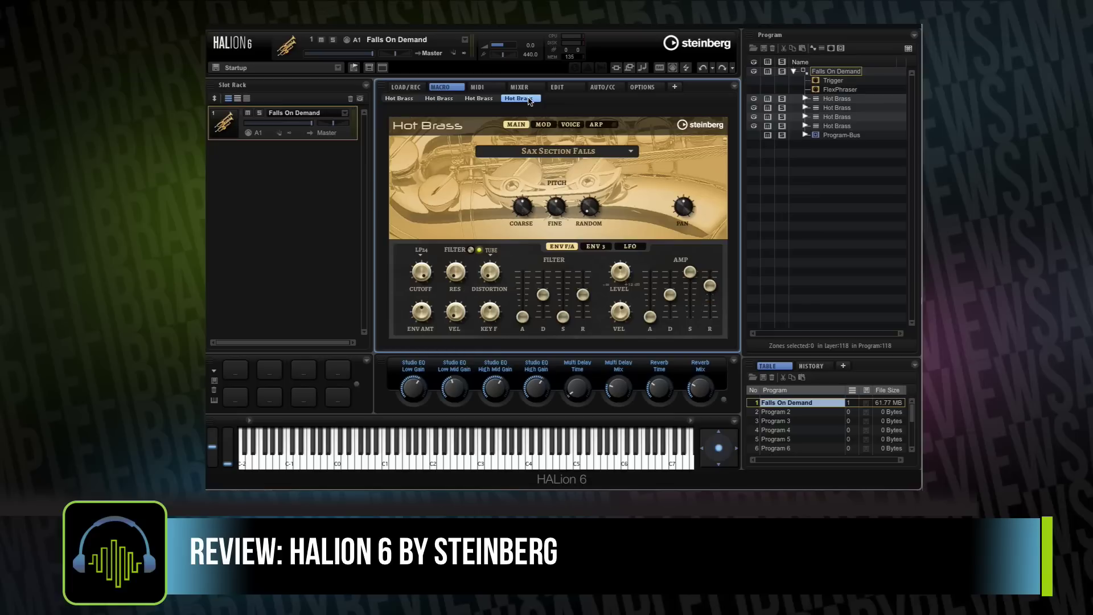
Load the Soul Capital brass program, then switch to the Sand Dunes strings program.
{"action": "left_click", "coordinate": [405, 87]}
{"action": "scroll", "coordinate": [453, 305], "scroll_direction": "down", "scroll_amount": 4}
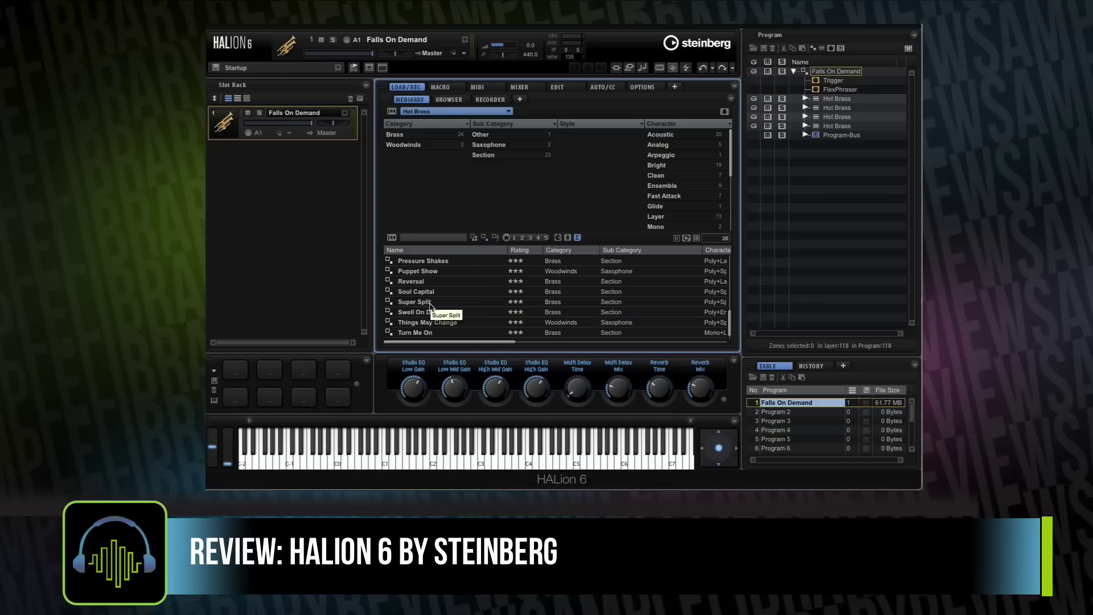
{"action": "left_click", "coordinate": [426, 303]}
{"action": "double_click", "coordinate": [416, 292]}
{"action": "left_click", "coordinate": [449, 88]}
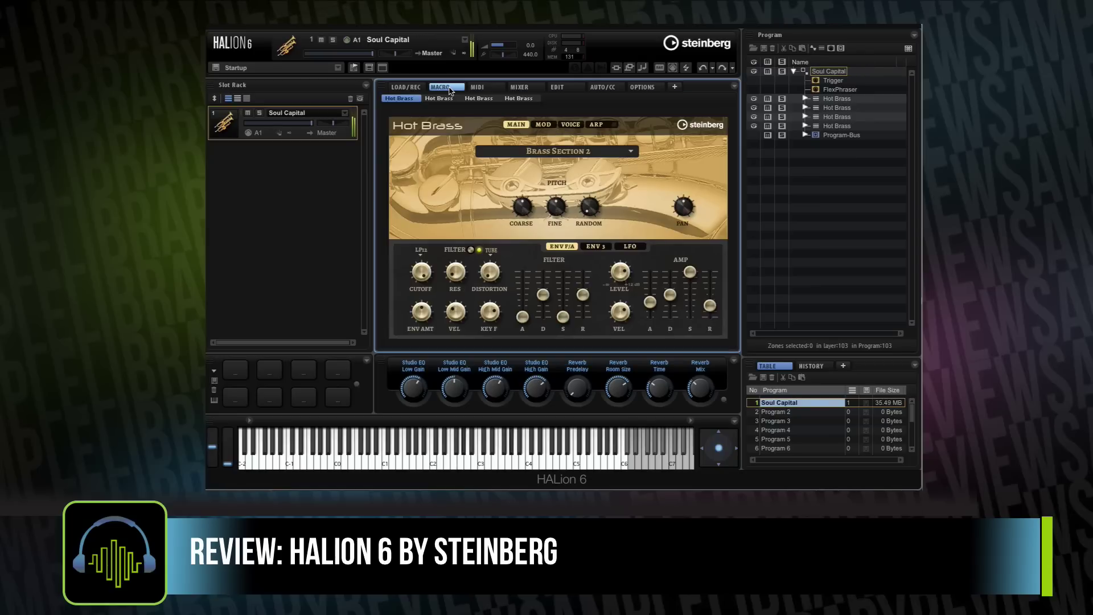
{"action": "left_click", "coordinate": [216, 454]}
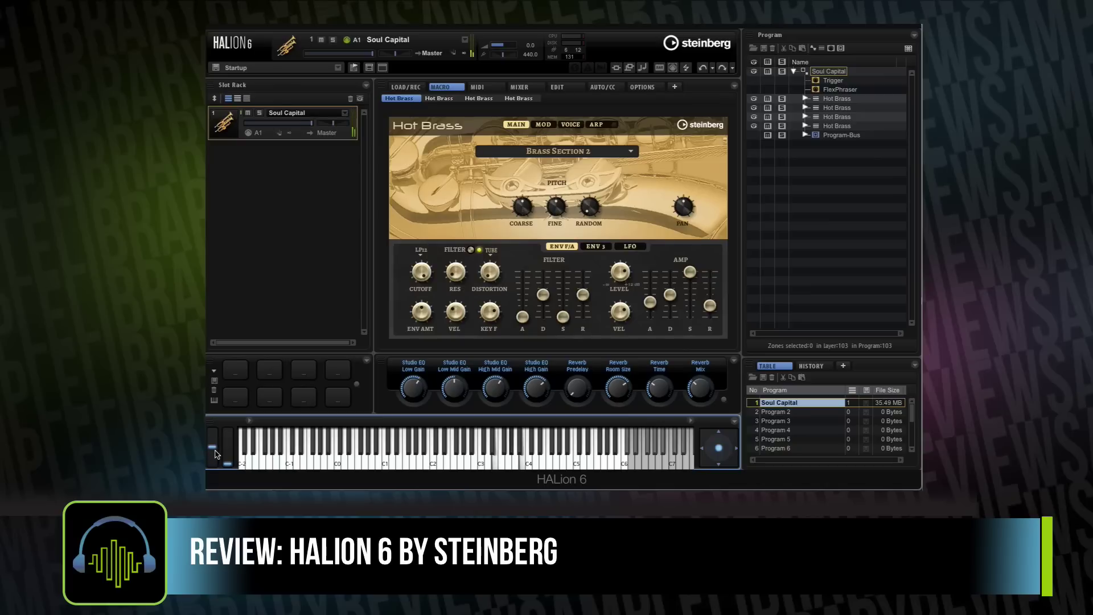
{"action": "left_click", "coordinate": [441, 88]}
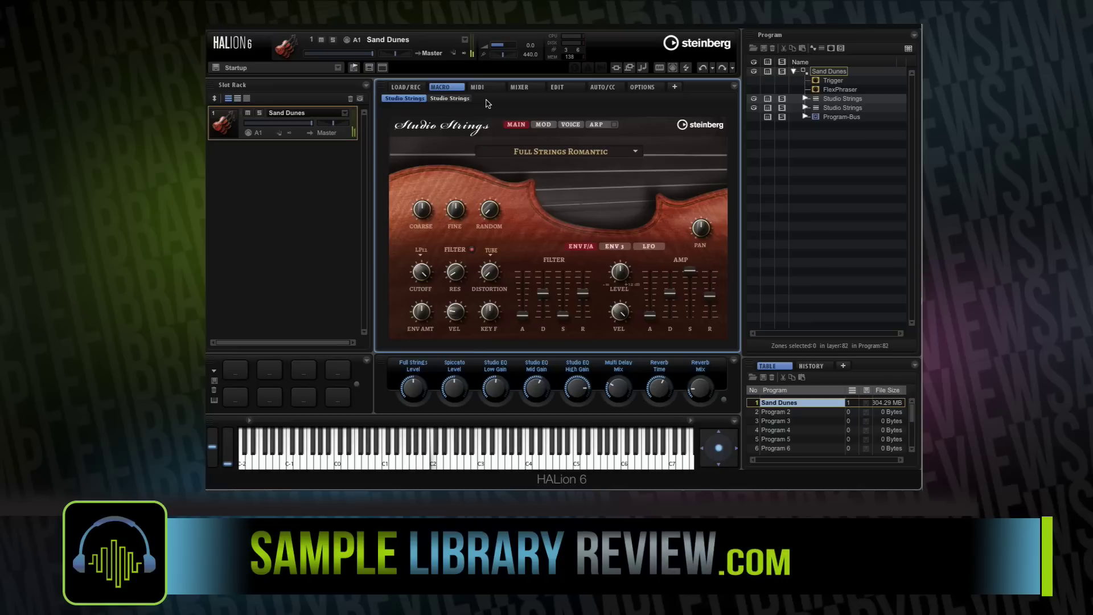
View the Sand Dunes strings' MOD matrix, then its VOICE settings.
{"action": "left_click", "coordinate": [547, 124]}
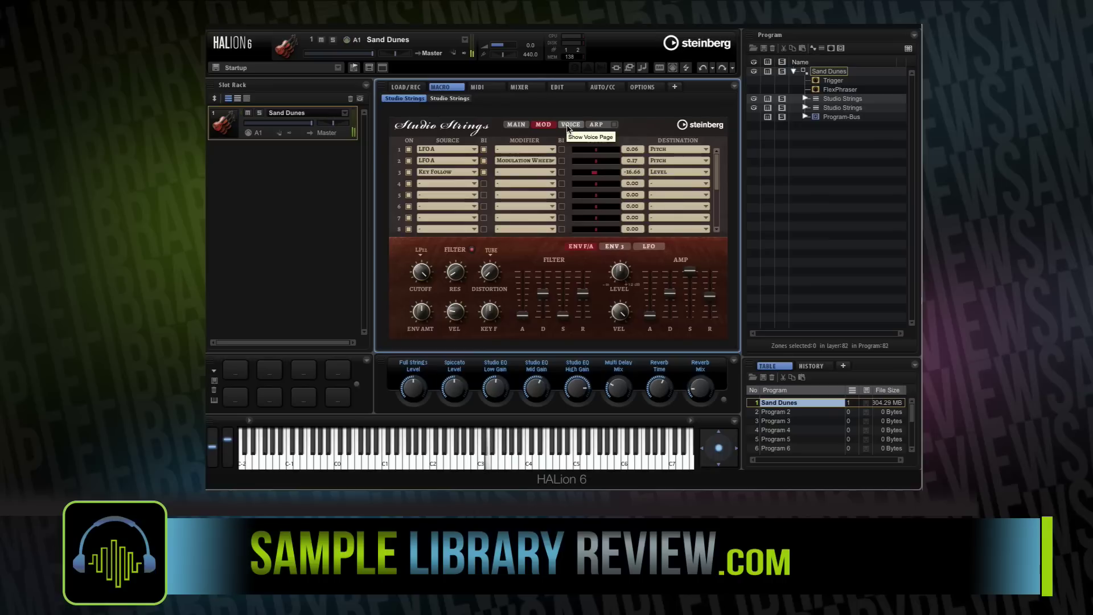
{"action": "left_click", "coordinate": [568, 127]}
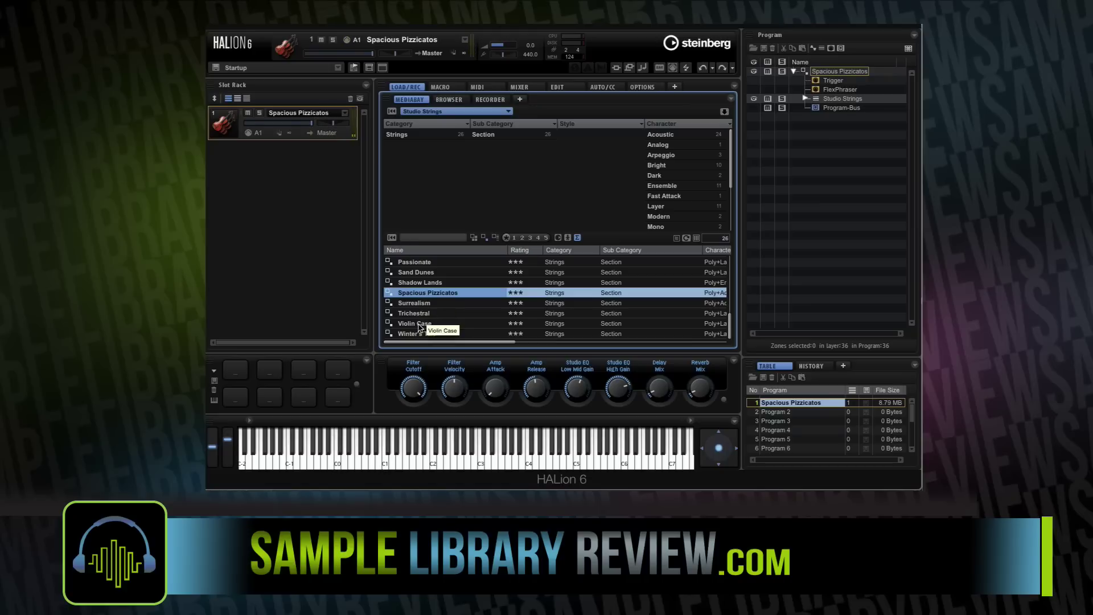
Drag Violin Case into the slot and view its Studio Strings macro page.
{"action": "left_click_drag", "start_coordinate": [421, 324], "coordinate": [290, 127]}
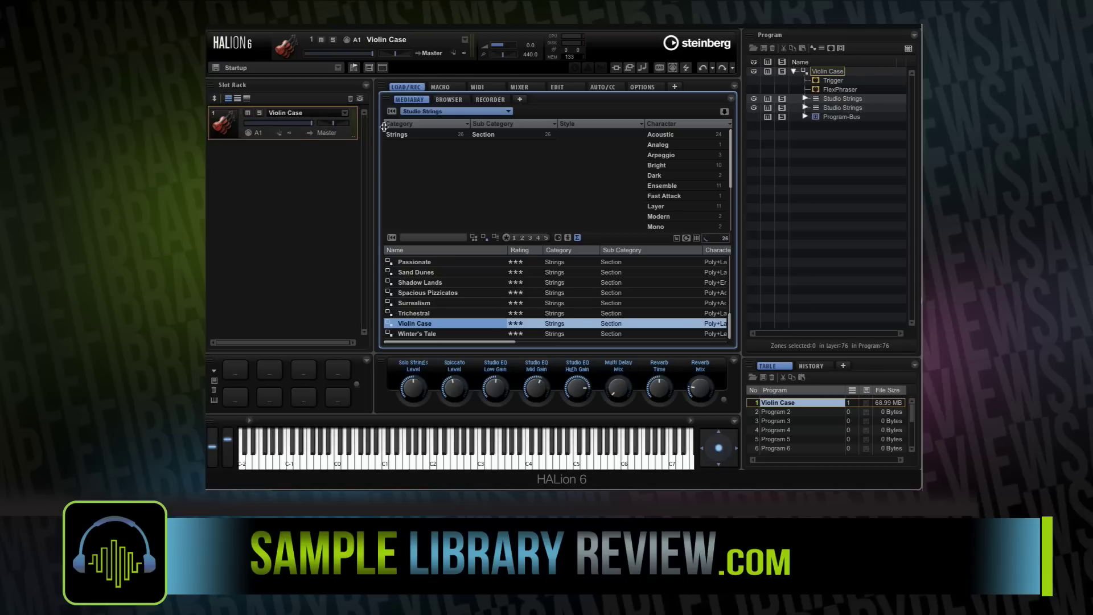
{"action": "left_click", "coordinate": [454, 86]}
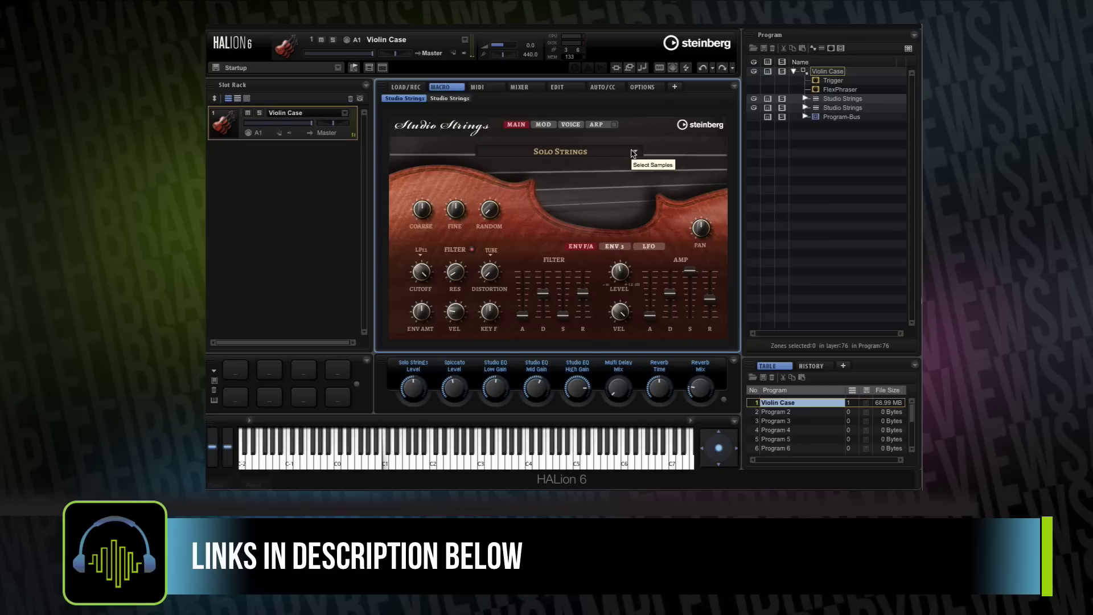
{"action": "scroll", "coordinate": [633, 154], "scroll_direction": "down", "scroll_amount": 2}
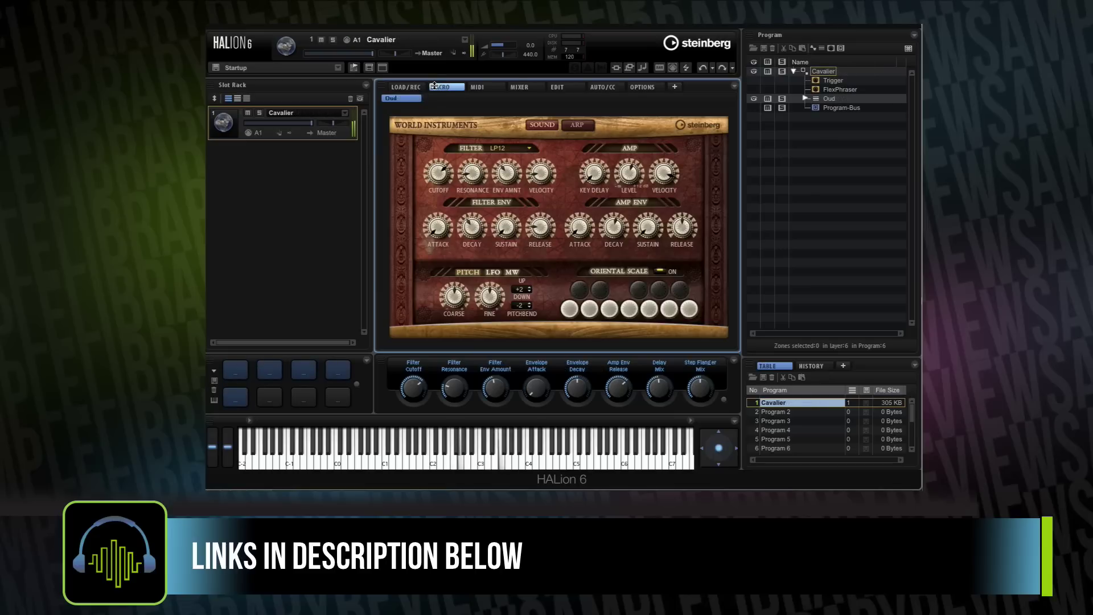
Switch off the arpeggiator, then check the Guzheng and Dulcimer arpeggiator settings.
{"action": "left_click", "coordinate": [573, 125]}
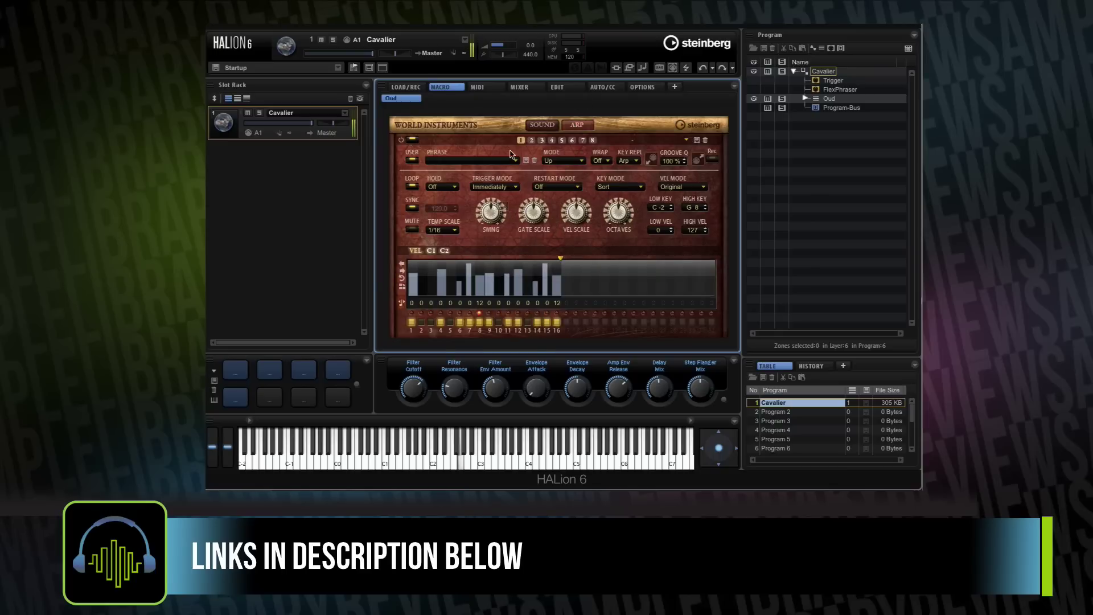
{"action": "left_click", "coordinate": [412, 141]}
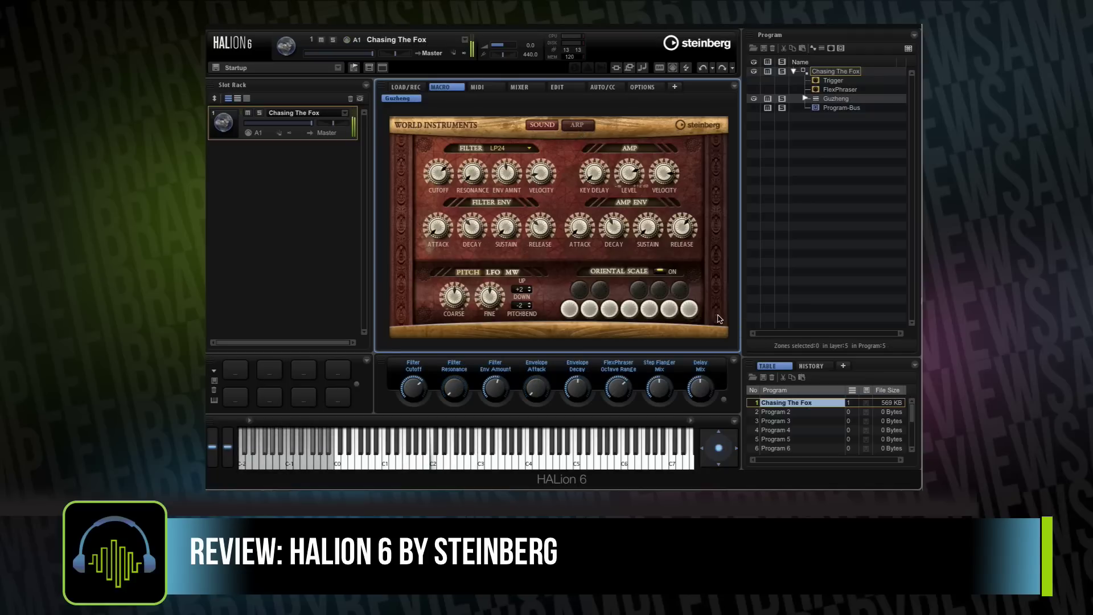
{"action": "left_click", "coordinate": [584, 125]}
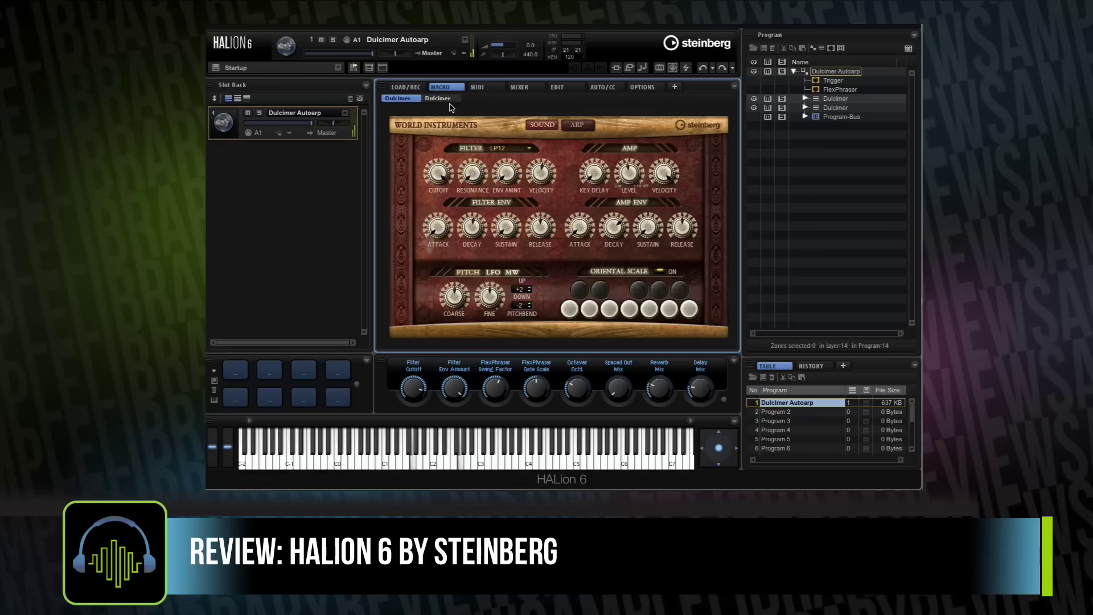
{"action": "left_click", "coordinate": [578, 125]}
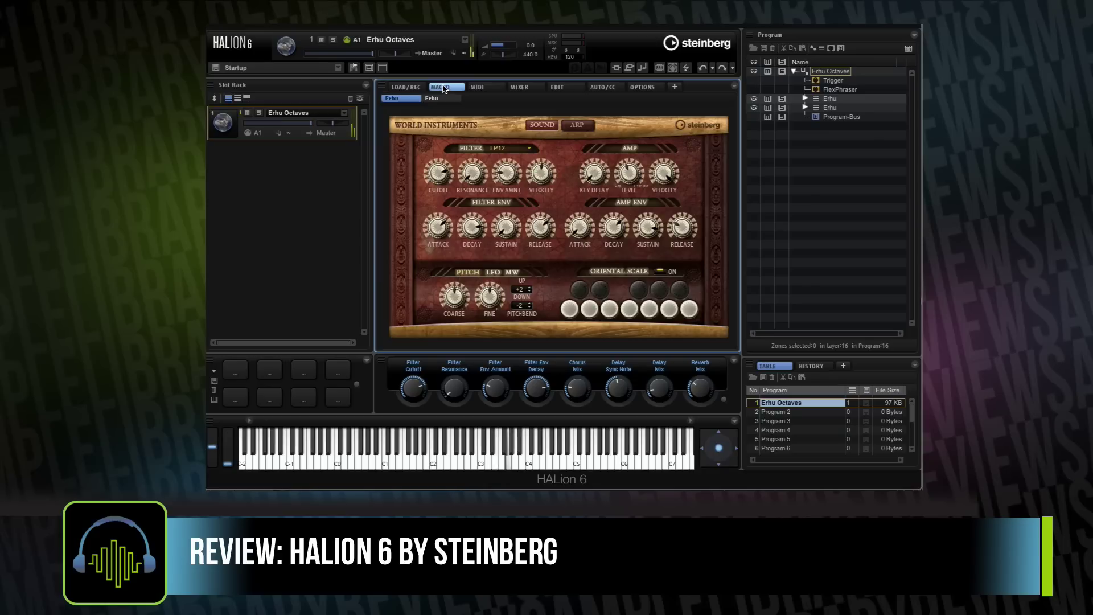
Show the second Erhu layer's settings, then switch back to the first Erhu layer.
{"action": "left_click", "coordinate": [438, 100]}
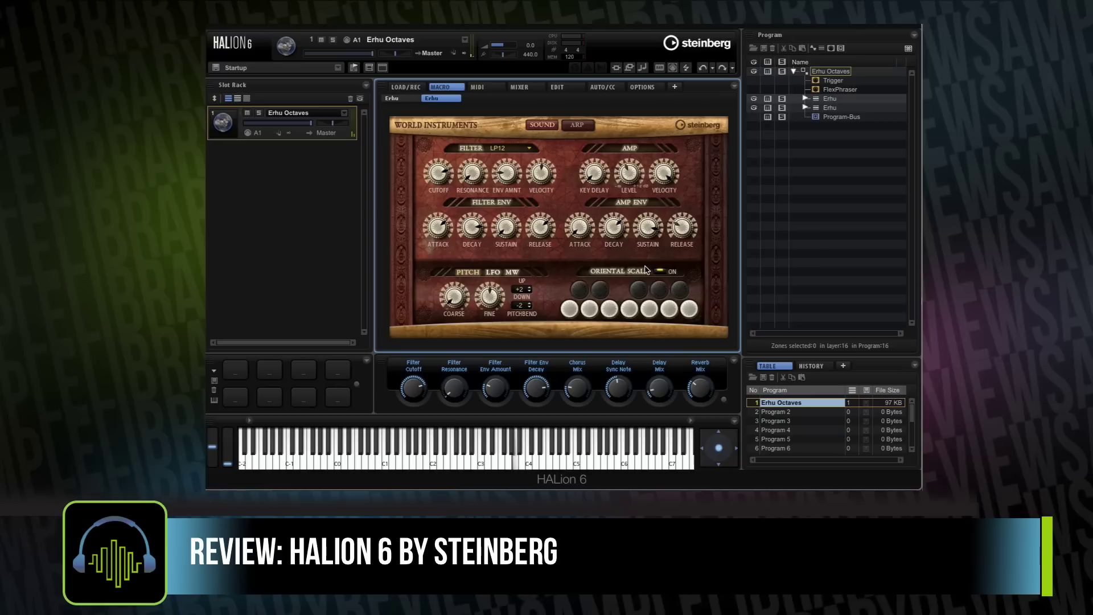
{"action": "mouse_move", "coordinate": [580, 227]}
{"action": "mouse_move", "coordinate": [441, 318]}
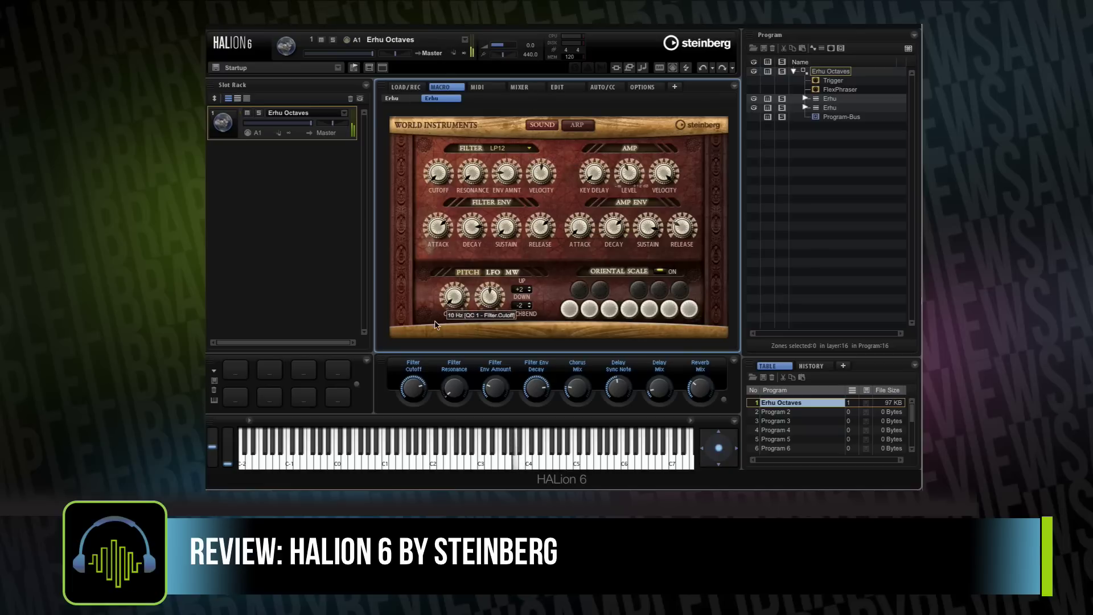
{"action": "left_click", "coordinate": [406, 103]}
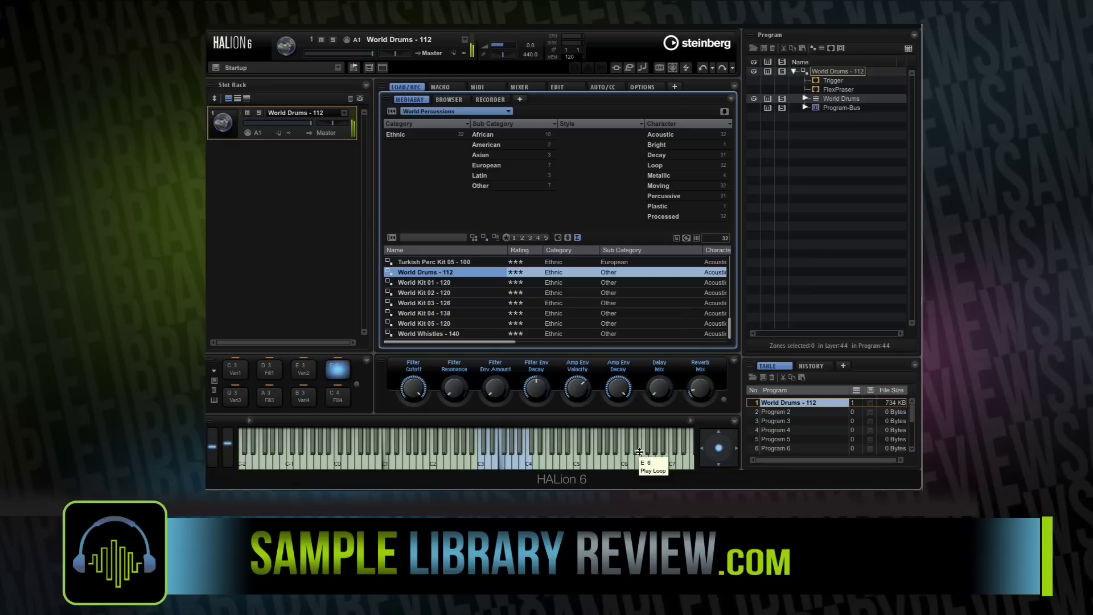
Check the World Percussion instrument controls and return to the sound browser list.
{"action": "left_click", "coordinate": [449, 89]}
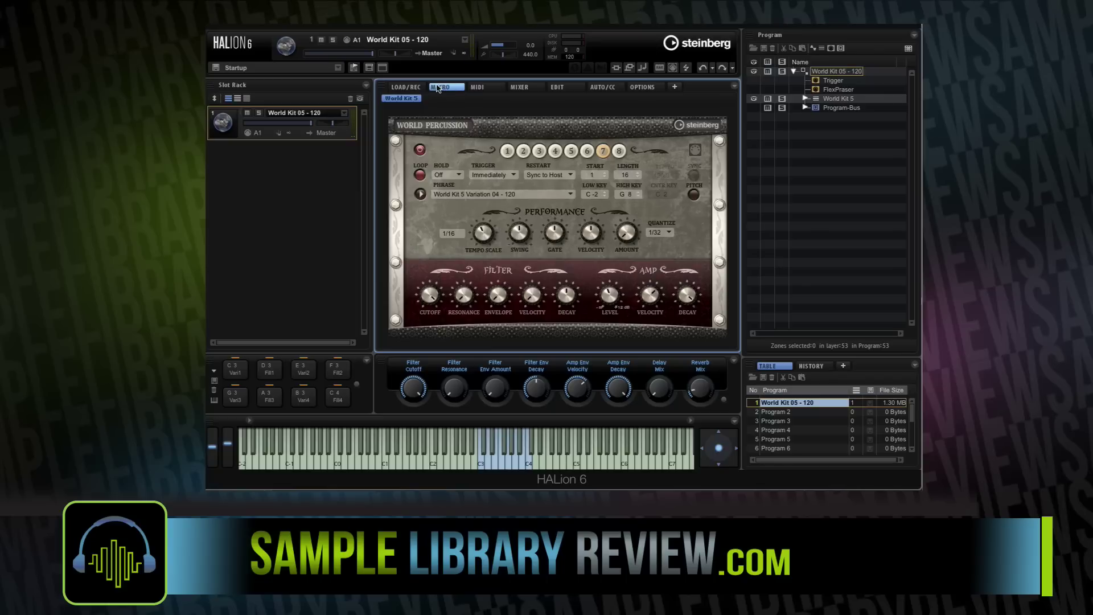
{"action": "left_click", "coordinate": [406, 87]}
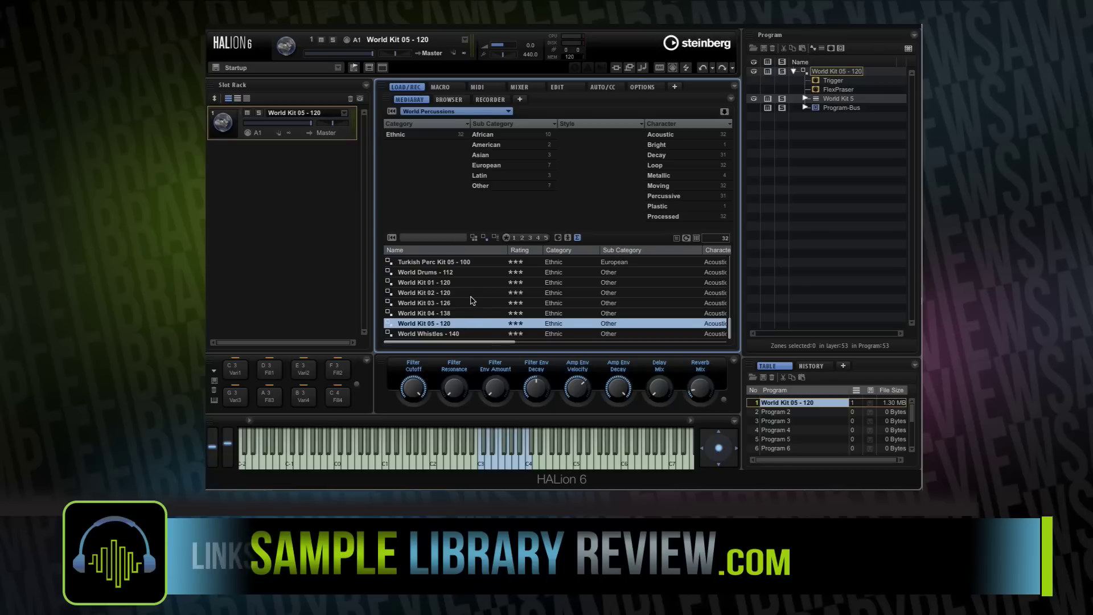
{"action": "scroll", "coordinate": [468, 307], "scroll_direction": "up", "scroll_amount": 3}
{"action": "scroll", "coordinate": [470, 313], "scroll_direction": "up", "scroll_amount": 8}
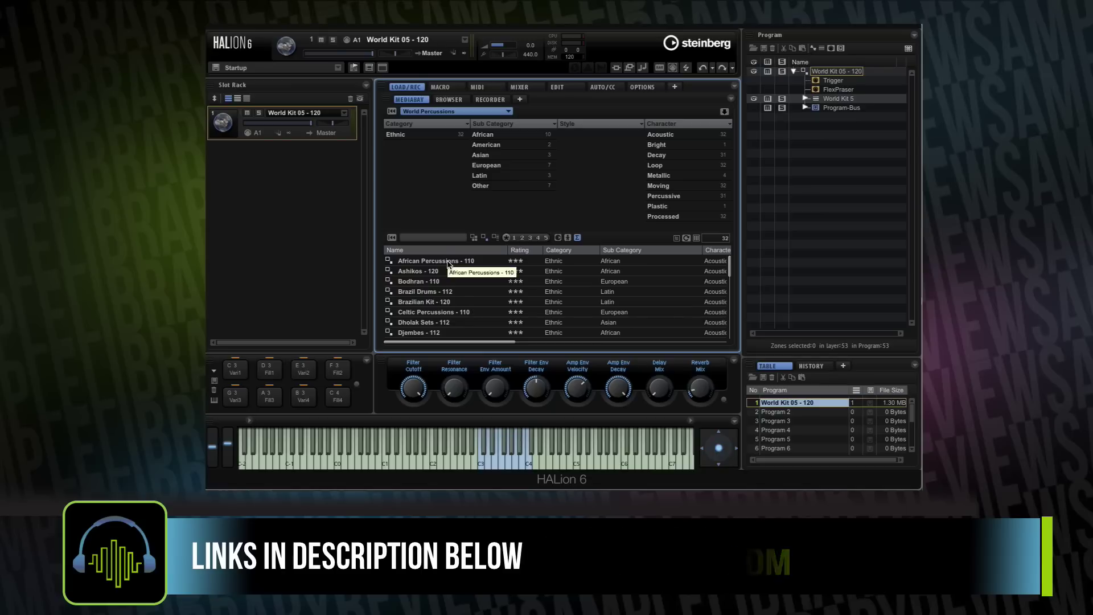
Load African Percussions - 110 into slot 1 and turn on phrase looping.
{"action": "left_click_drag", "start_coordinate": [449, 264], "coordinate": [297, 124]}
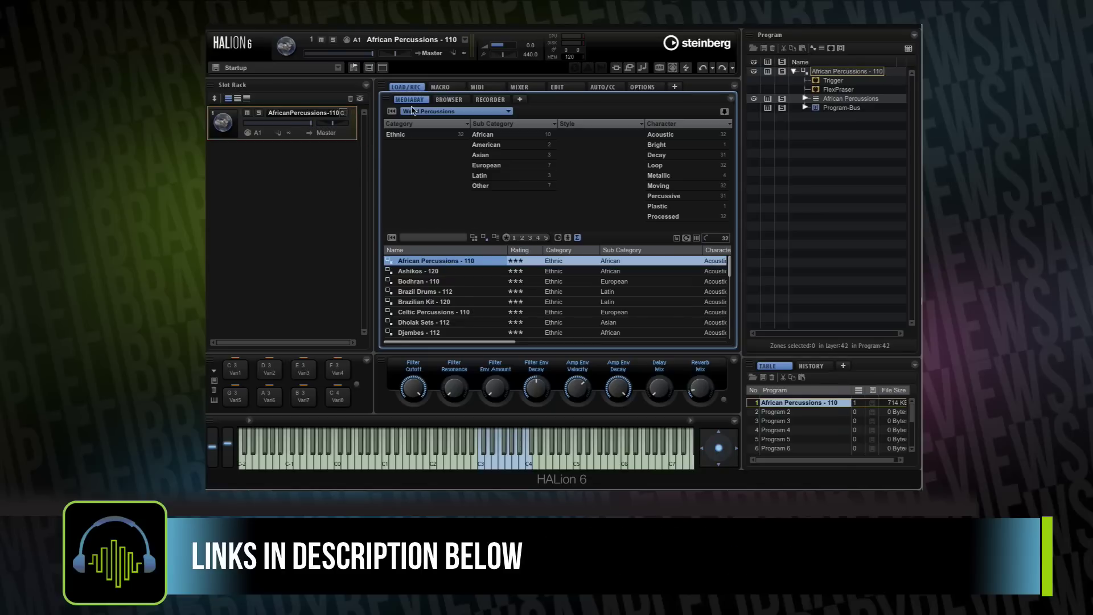
{"action": "left_click", "coordinate": [441, 86]}
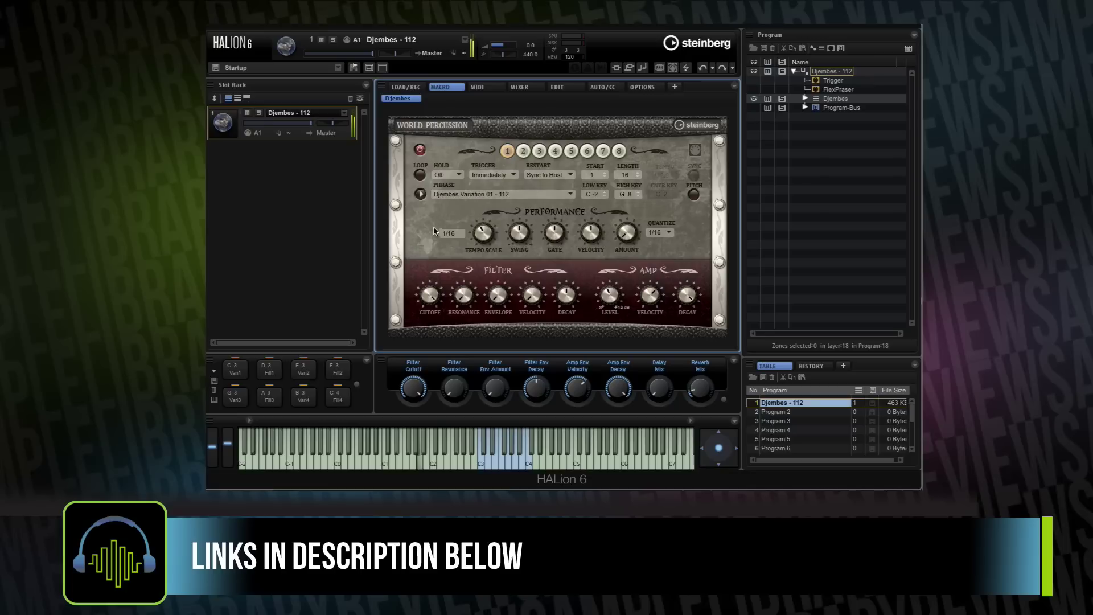
{"action": "left_click", "coordinate": [420, 175]}
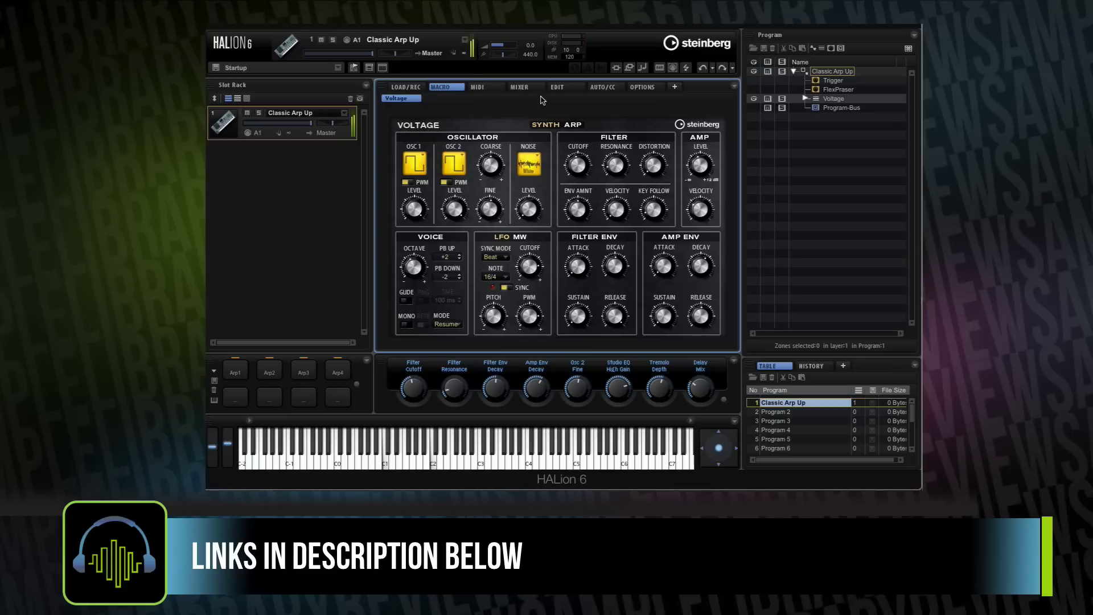
On the Voltage arpeggiator, toggle step 1 off and on and extend the sequence to 17 steps.
{"action": "left_click", "coordinate": [574, 125]}
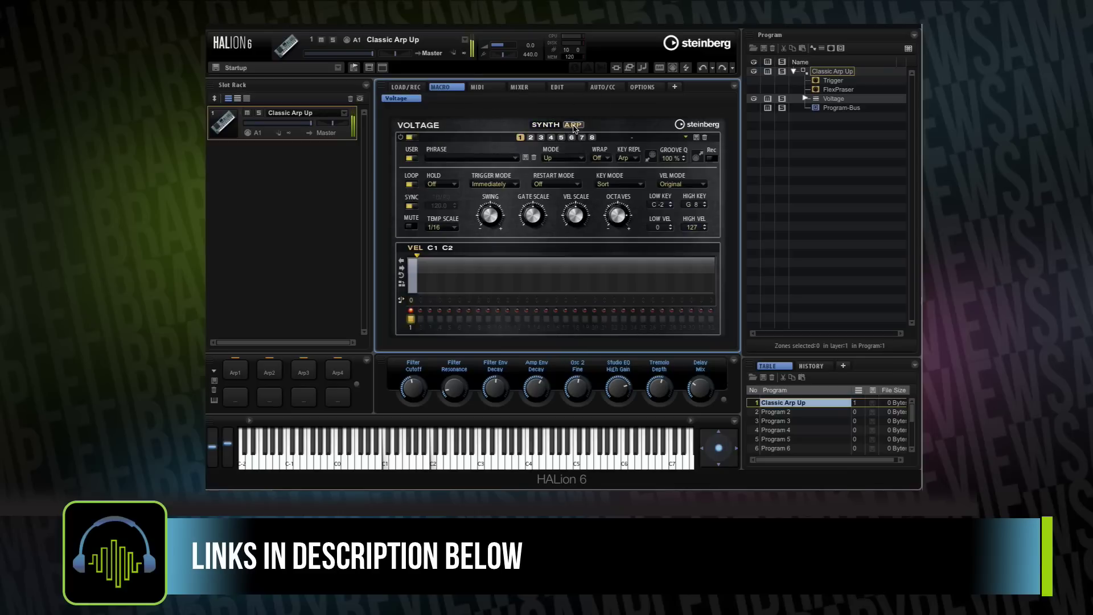
{"action": "left_click", "coordinate": [412, 319]}
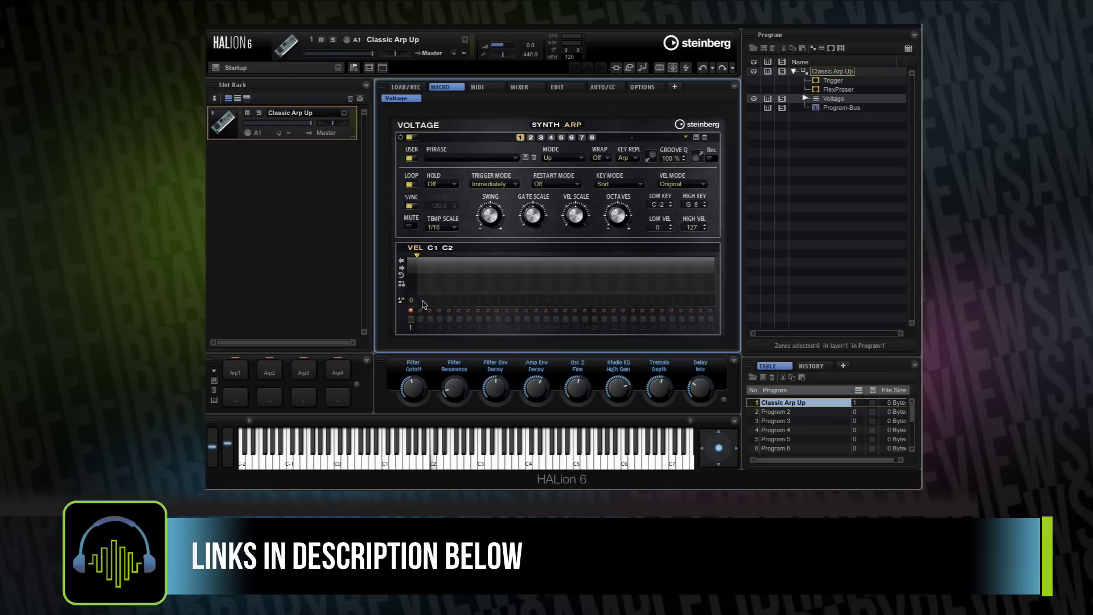
{"action": "left_click", "coordinate": [411, 320]}
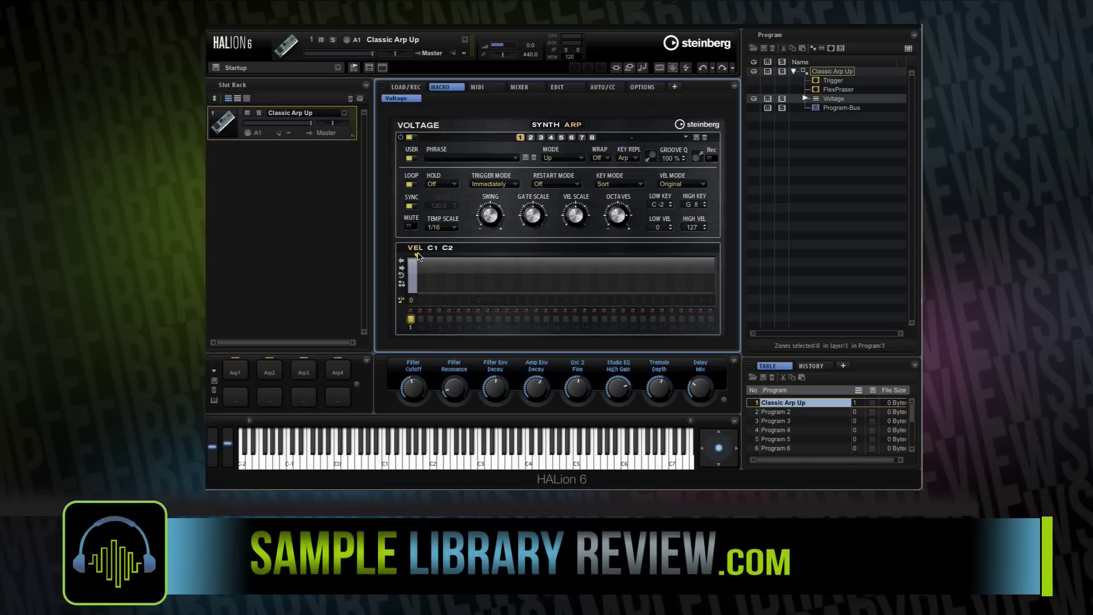
{"action": "left_click_drag", "start_coordinate": [418, 256], "coordinate": [569, 256]}
Lower arpeggio step 2's velocity, then lower the Voltage sound's octave on the synth page.
{"action": "mouse_move", "coordinate": [422, 265]}
{"action": "left_mouse_down"}
{"action": "mouse_move", "coordinate": [427, 293]}
{"action": "mouse_move", "coordinate": [560, 273]}
{"action": "mouse_move", "coordinate": [527, 267]}
{"action": "left_mouse_up"}
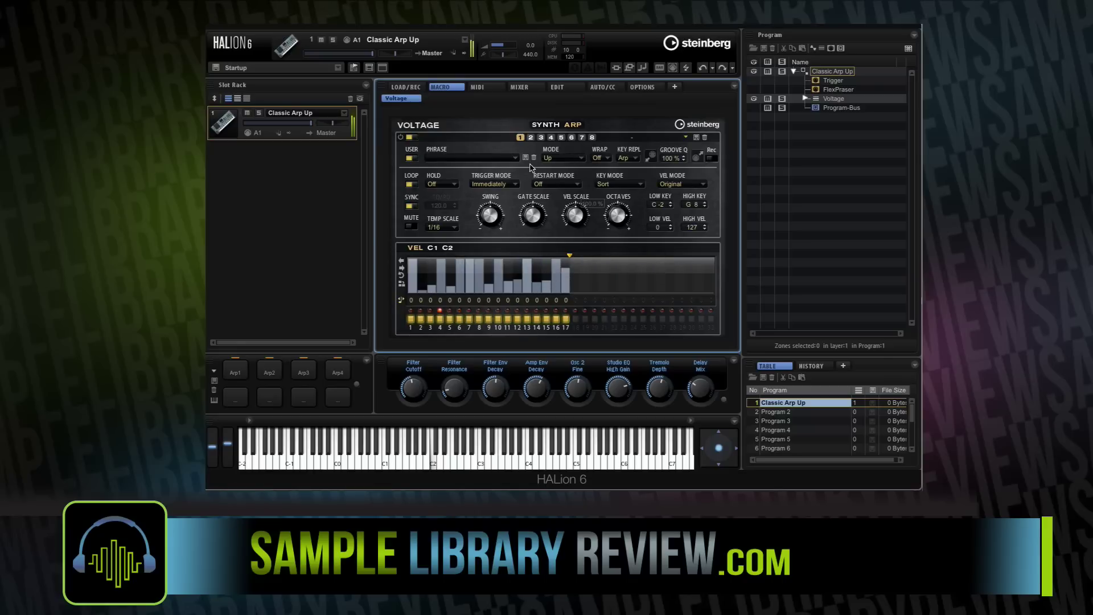
{"action": "left_click", "coordinate": [538, 125]}
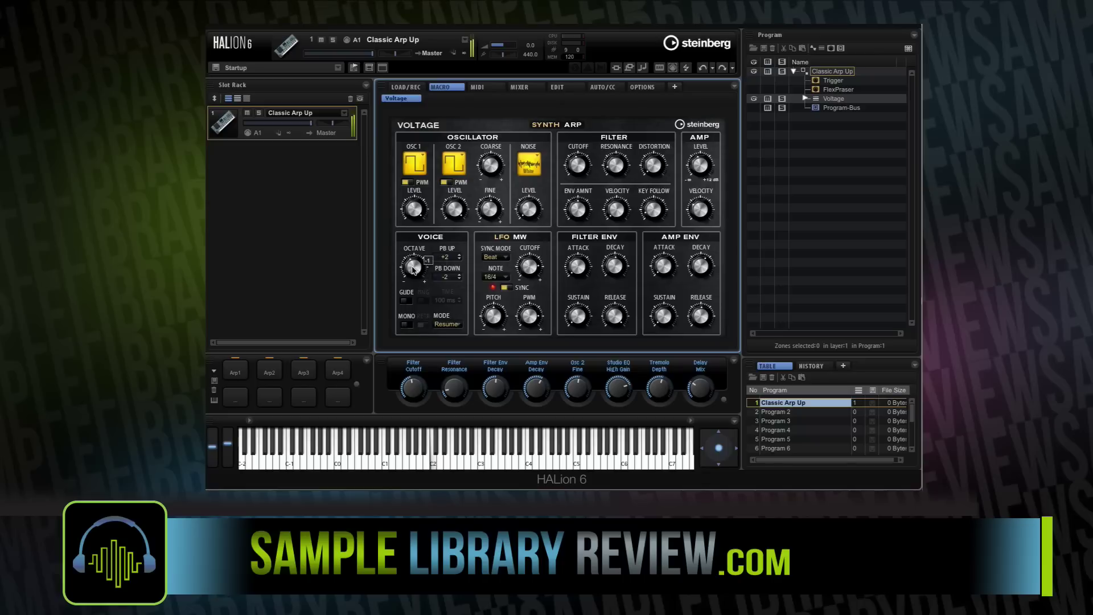
{"action": "left_click_drag", "start_coordinate": [414, 270], "coordinate": [415, 302]}
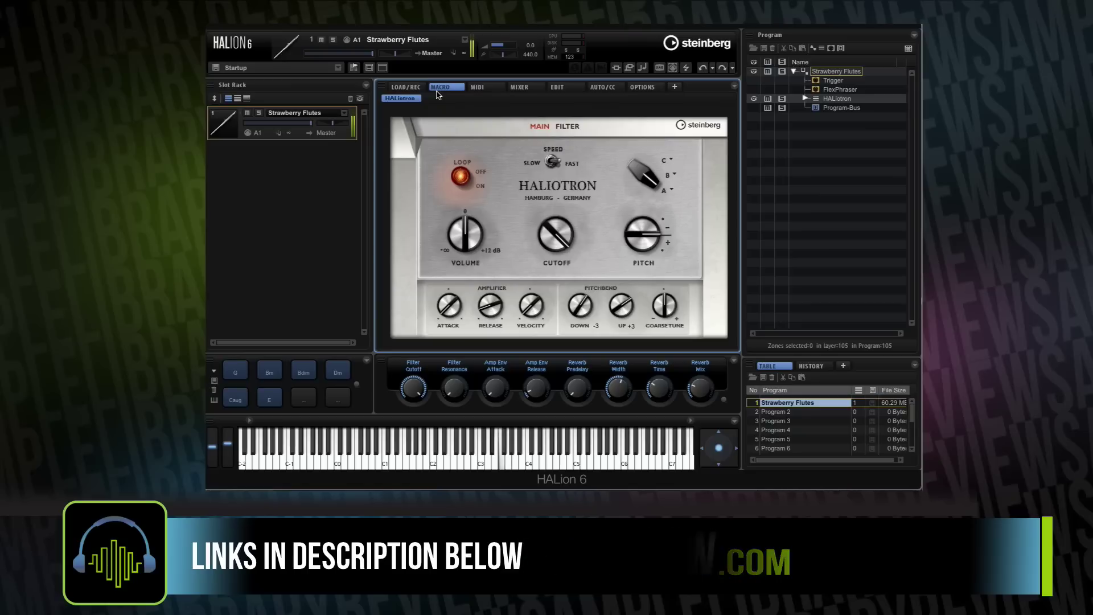
Load Vintage Ensemble Strings into slot 1 from the HALiotron sound browser.
{"action": "left_click", "coordinate": [405, 86]}
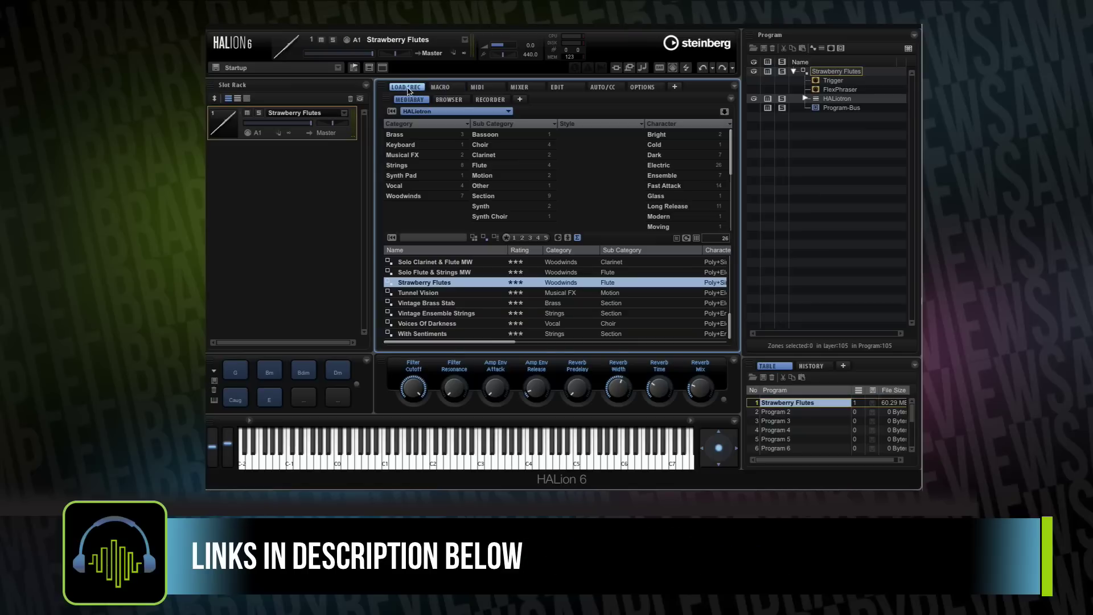
{"action": "double_click", "coordinate": [439, 313]}
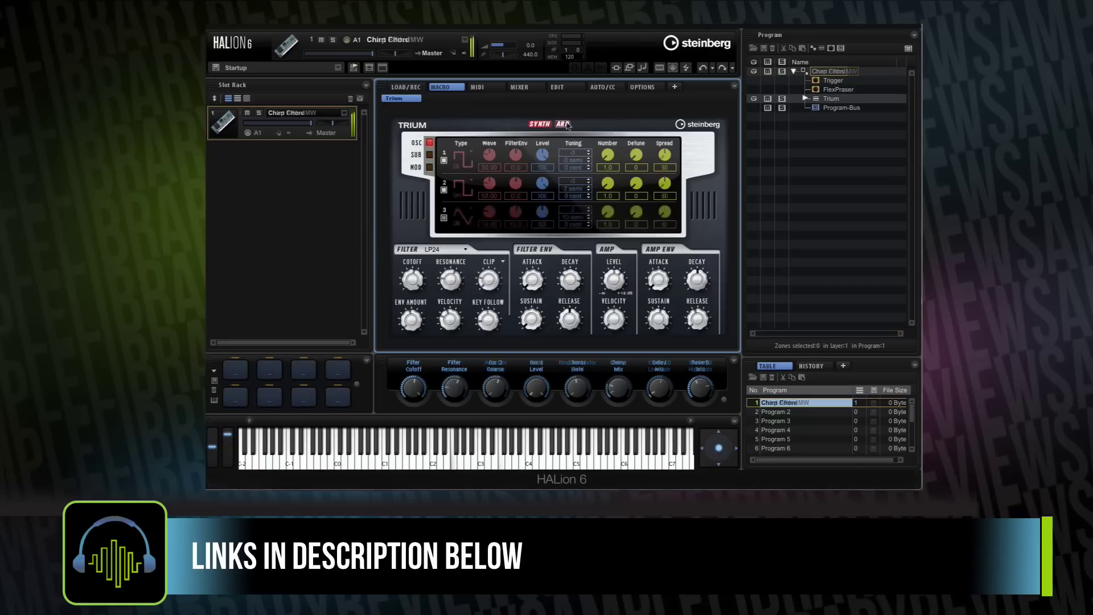
Flip between Trium's ARP and SYNTH pages and browse the Trium program list.
{"action": "left_click", "coordinate": [566, 124]}
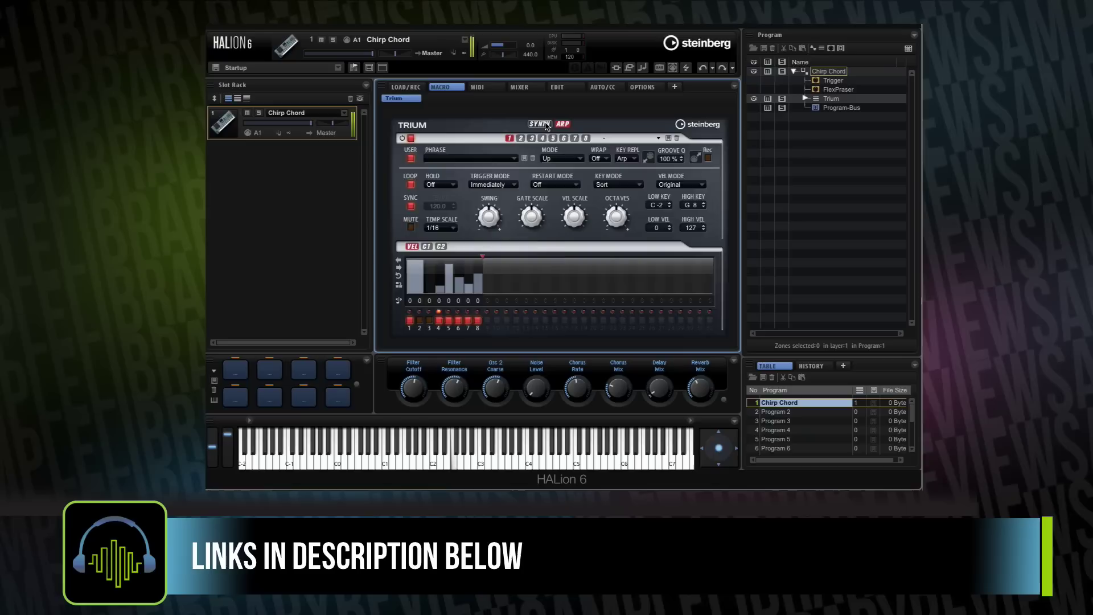
{"action": "left_click", "coordinate": [545, 125]}
{"action": "left_click", "coordinate": [406, 87]}
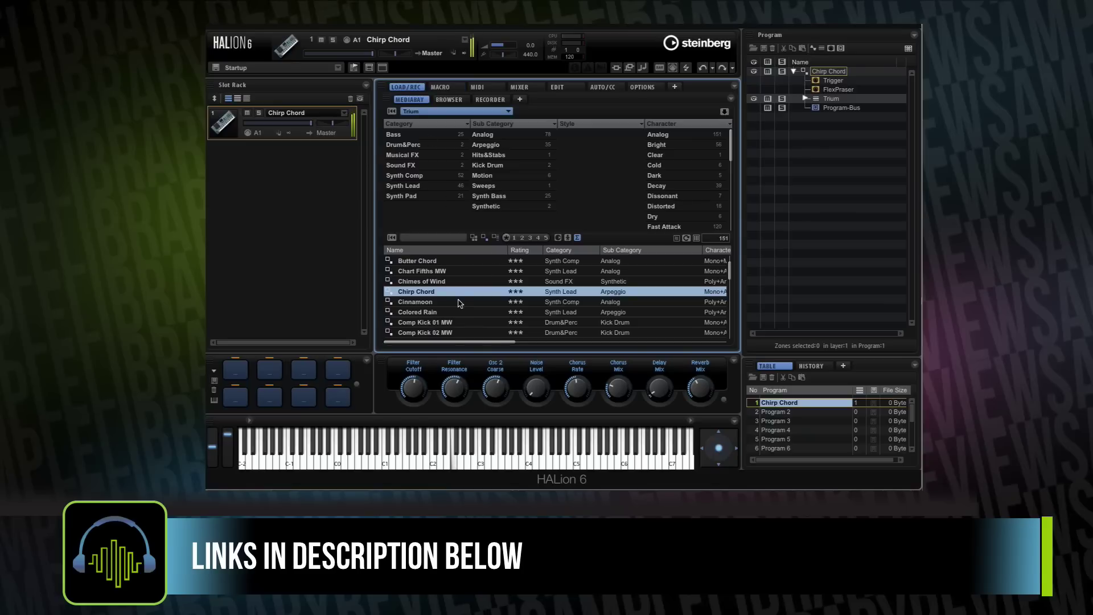
{"action": "scroll", "coordinate": [438, 322], "scroll_direction": "down", "scroll_amount": 3}
Load Cycle City, view its synth controls, then Dirty Gaga's arpeggiator settings.
{"action": "double_click", "coordinate": [422, 303]}
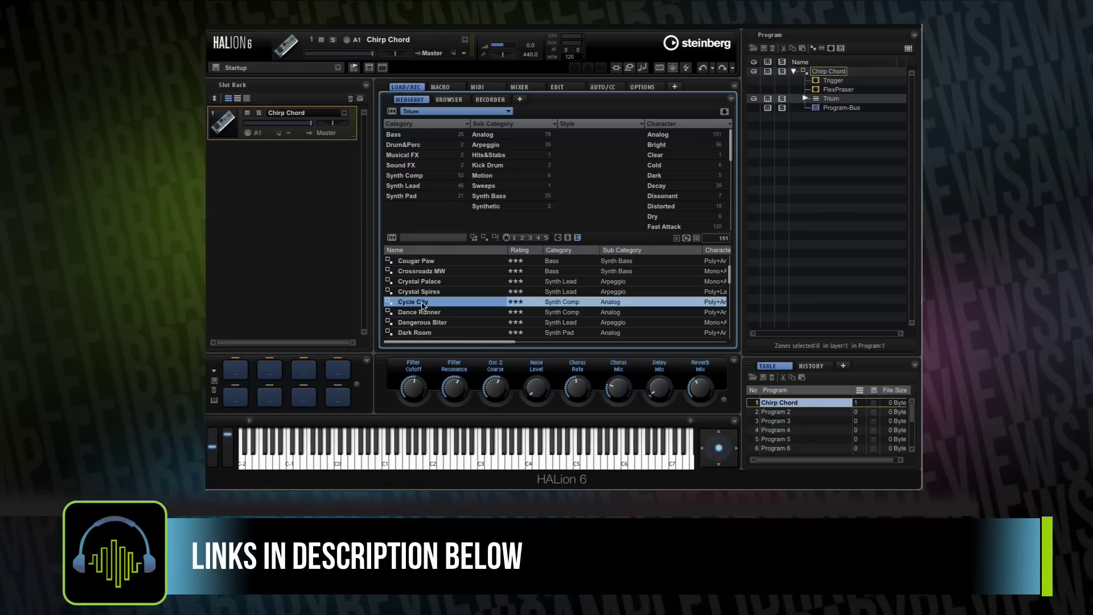
{"action": "left_click", "coordinate": [444, 87]}
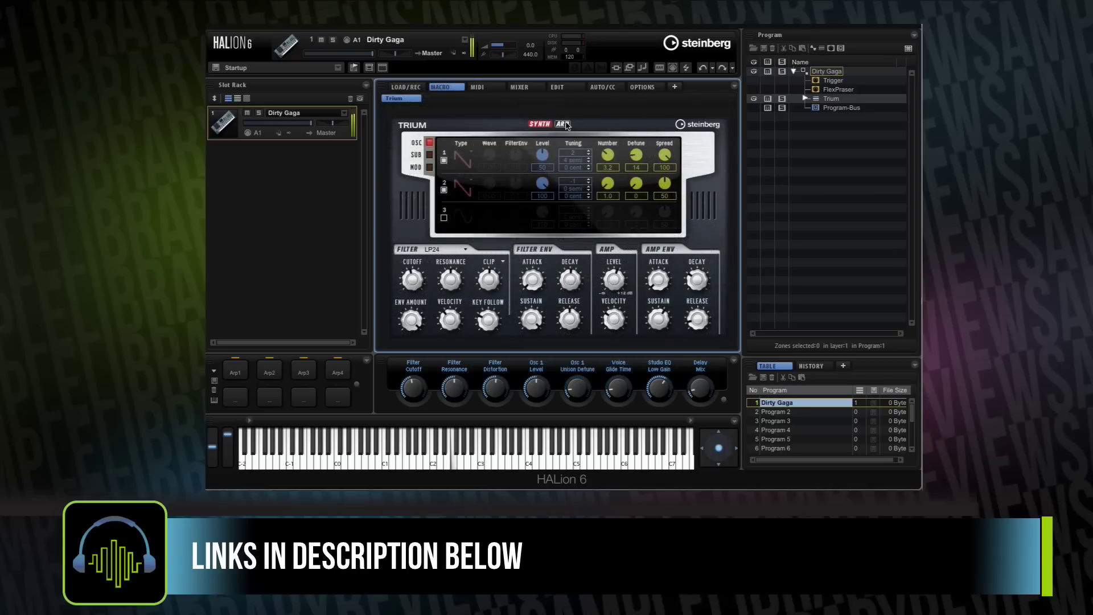
{"action": "left_click", "coordinate": [563, 124]}
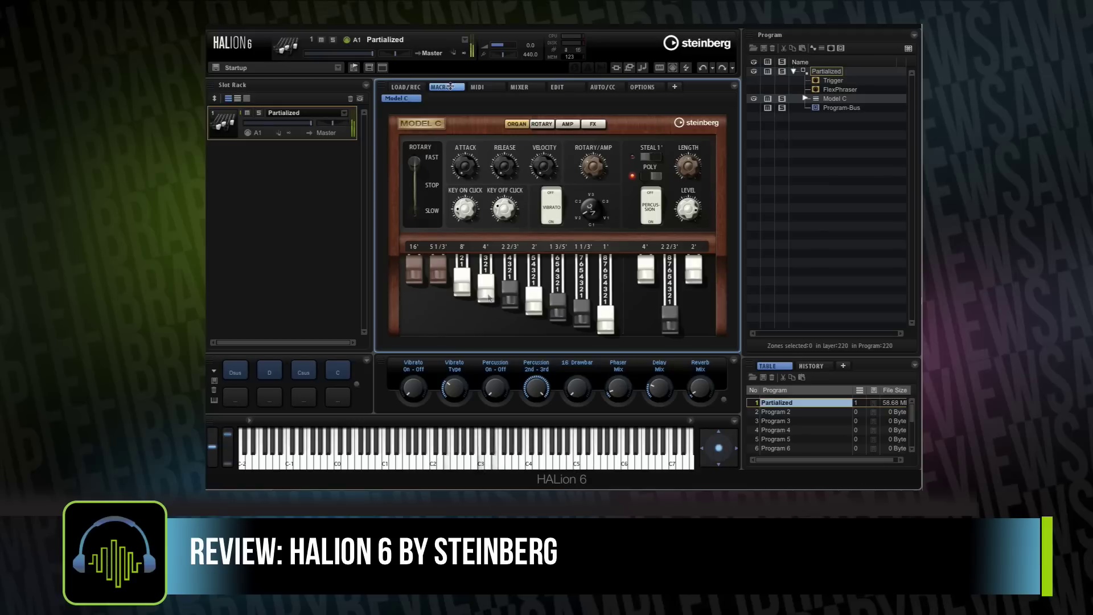
Lower both 4' drawbars, toggle the Percussion rocker, and show the Model C ROTARY settings.
{"action": "left_click_drag", "start_coordinate": [485, 287], "coordinate": [514, 314]}
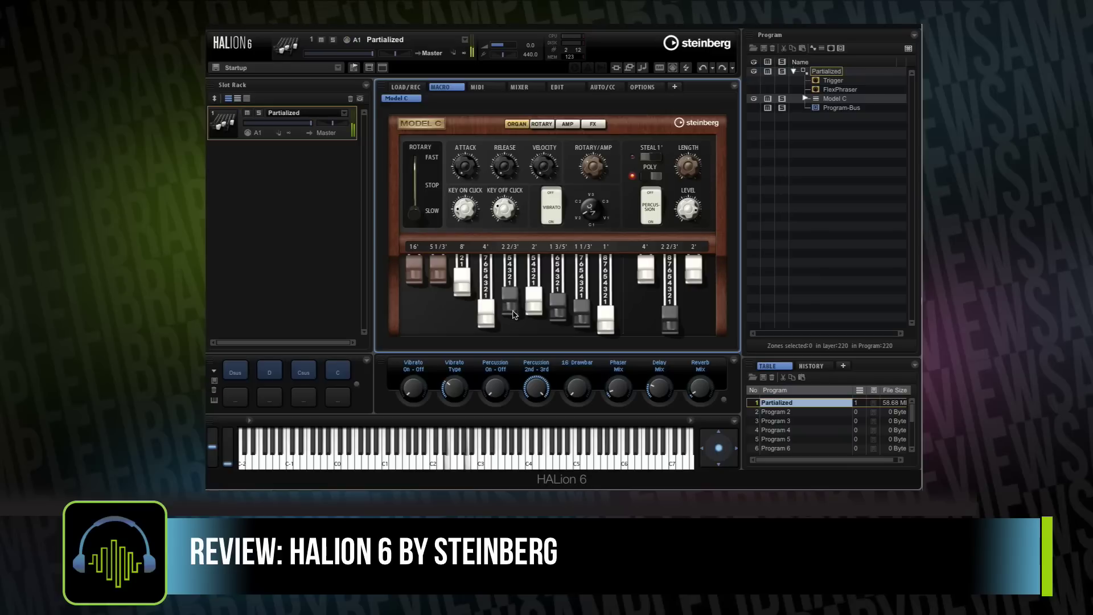
{"action": "left_click_drag", "start_coordinate": [636, 278], "coordinate": [637, 305]}
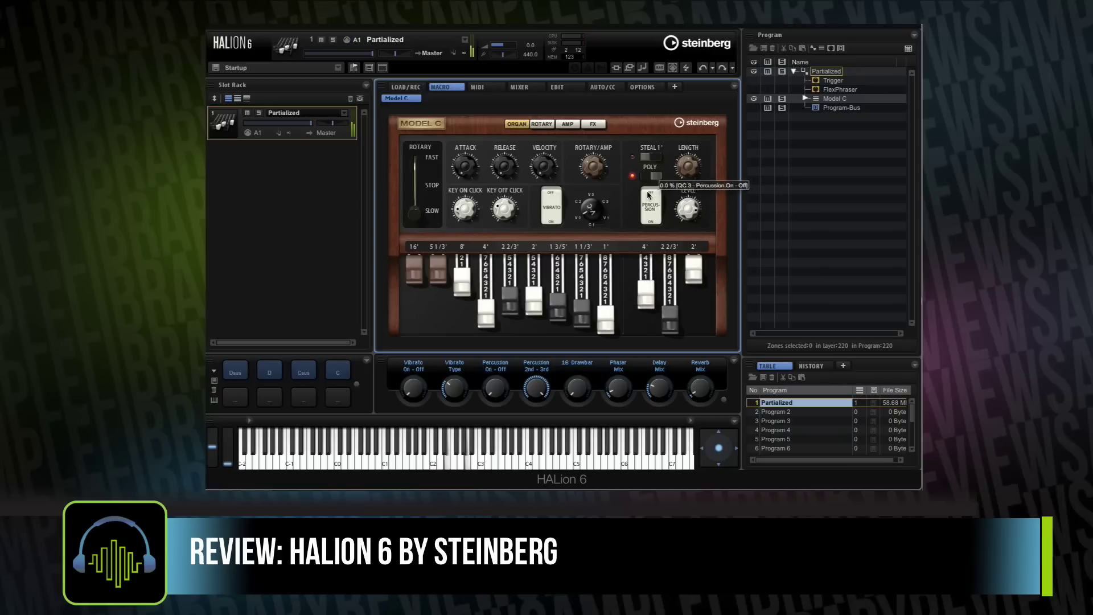
{"action": "left_click", "coordinate": [650, 208]}
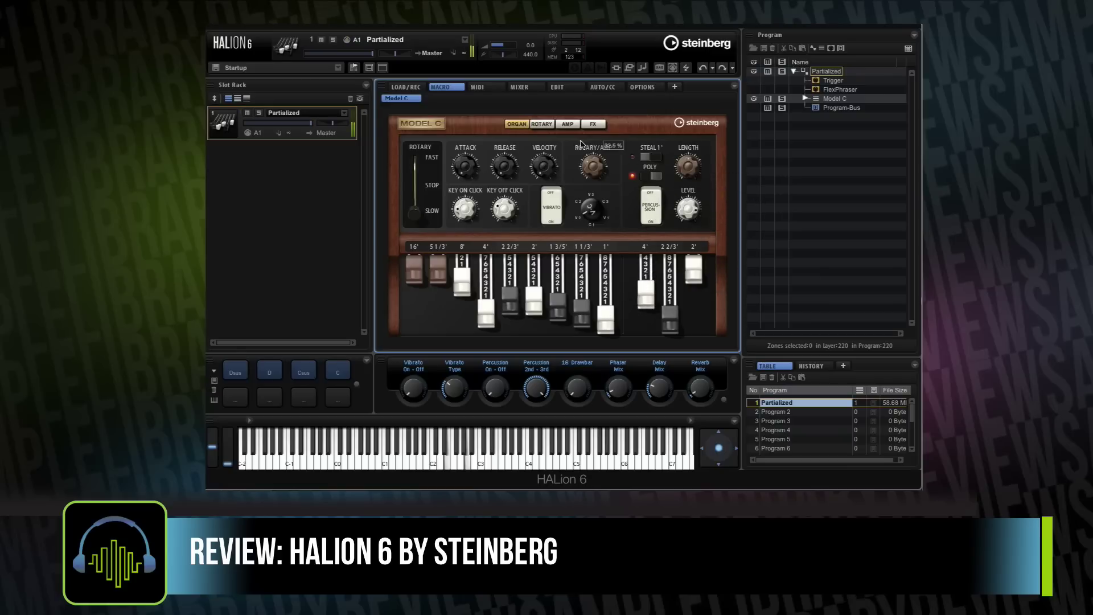
{"action": "left_click", "coordinate": [541, 124]}
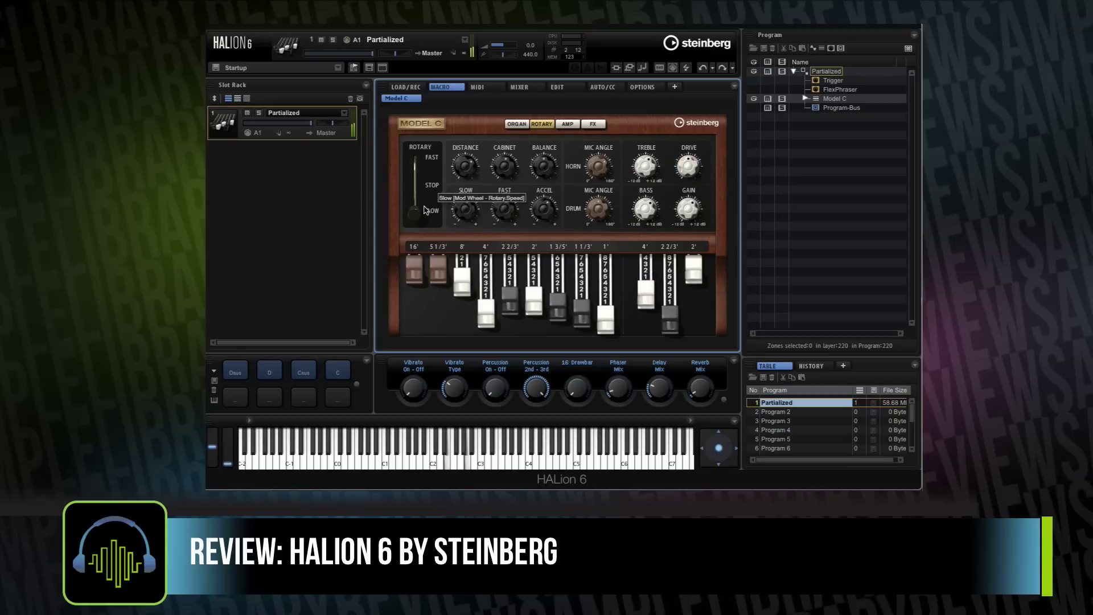